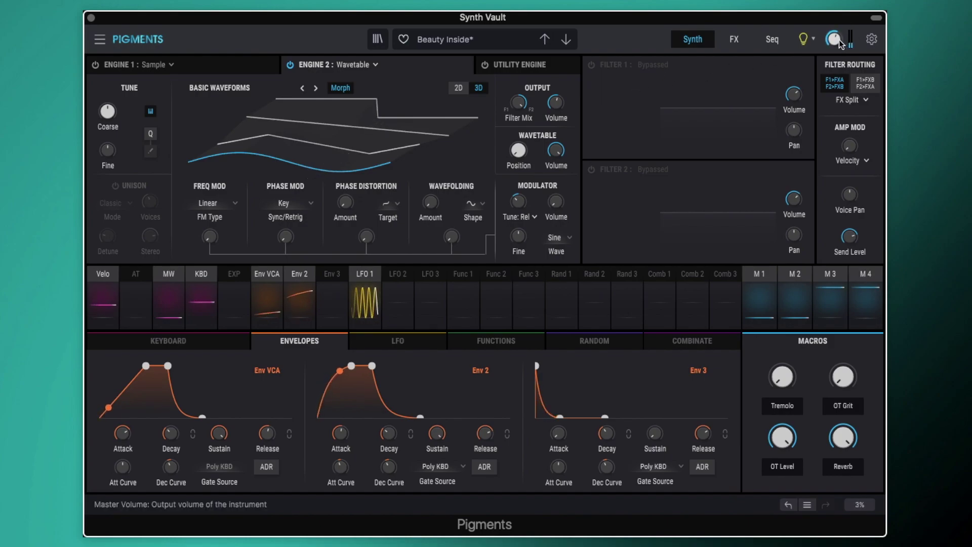
- Raise the master volume slightly
mouse_move(834, 41)
mouse_move(835, 41)
left_mouse_down()
mouse_move(834, 32)
mouse_move(836, 45)
left_mouse_up()
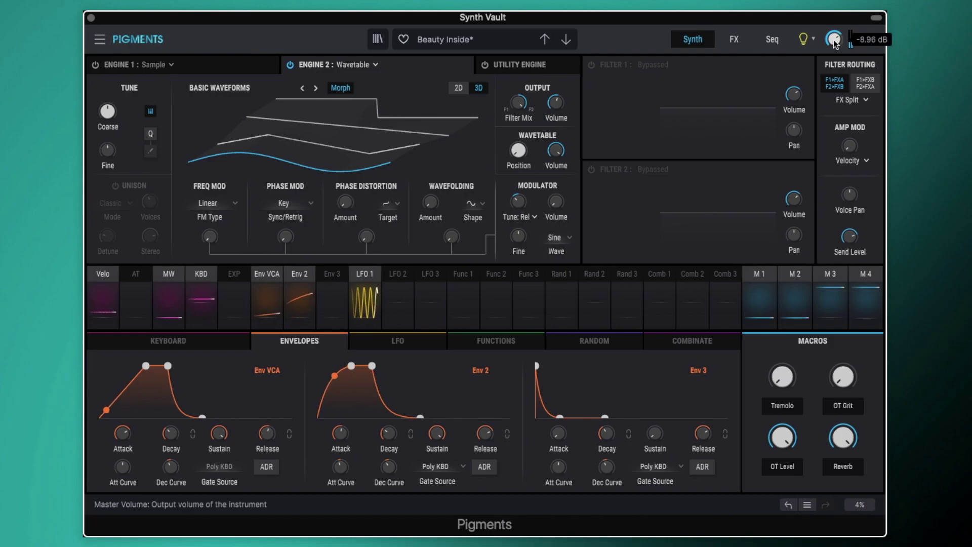
scroll(835, 44, "down", 1)
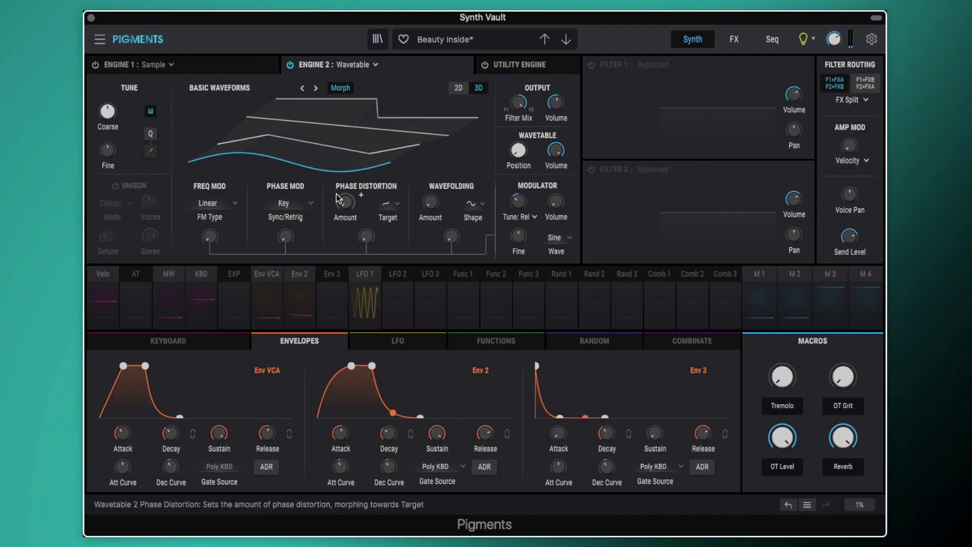
- Add about 0.15 Skew phase distortion to Engine 2 and view its wavetable in 2D
mouse_move(347, 205)
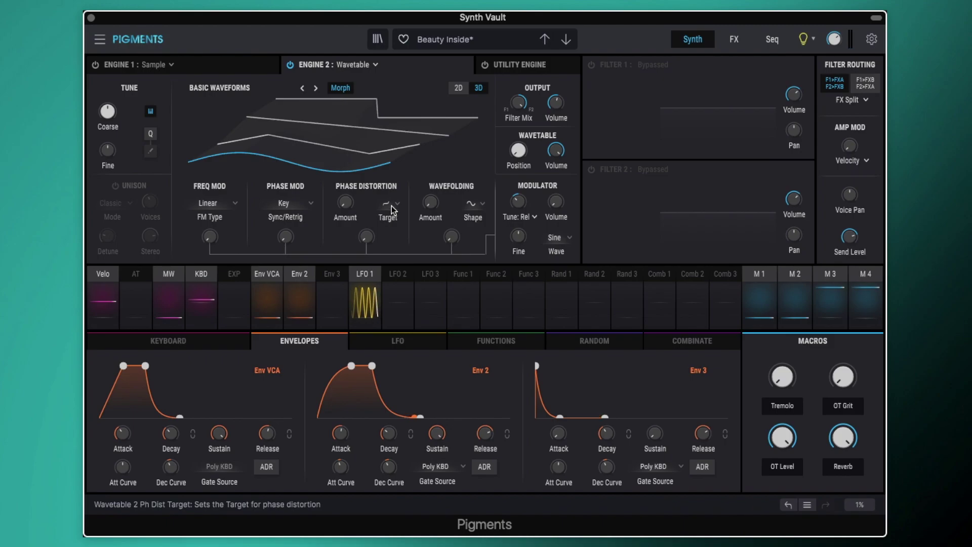
left_click(391, 205)
left_click(378, 208)
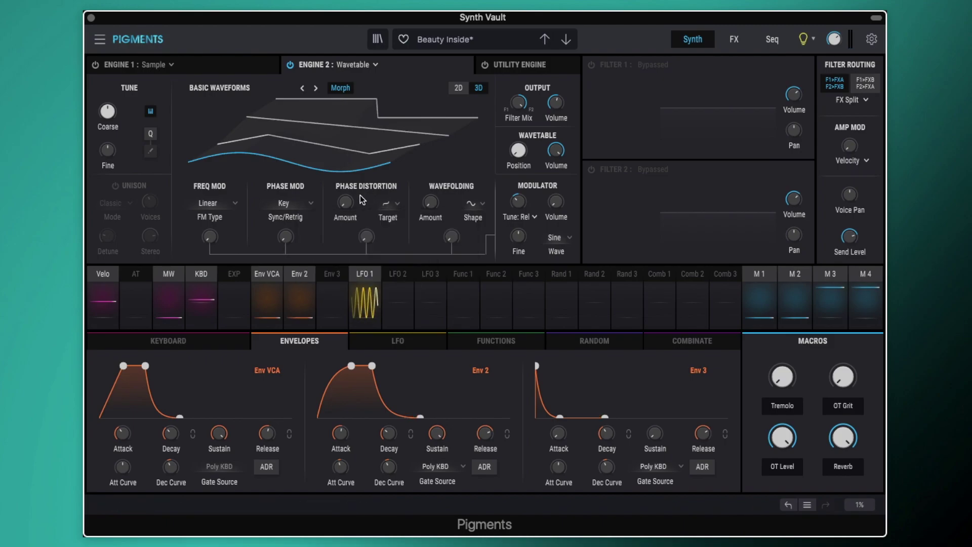
mouse_move(345, 205)
mouse_move(345, 205)
left_mouse_down()
mouse_move(344, 185)
mouse_move(344, 205)
left_mouse_up()
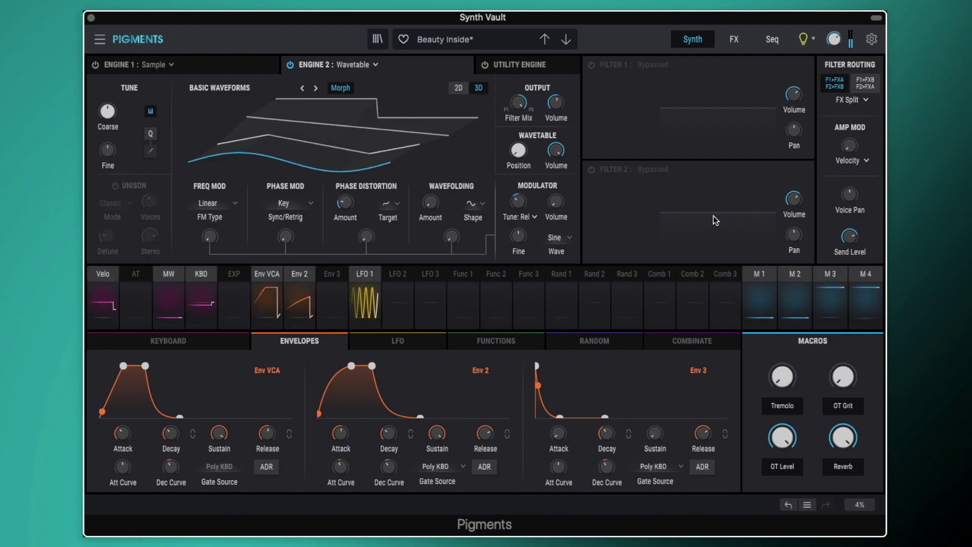
left_click(458, 88)
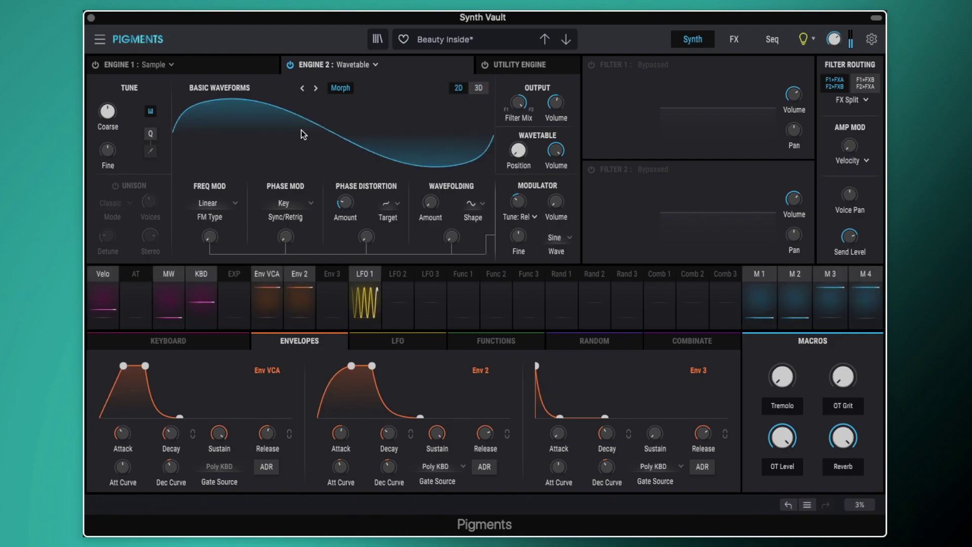
- Return the wavetable to 3D and switch on Engine 2 unison with 4 voices
left_click(480, 88)
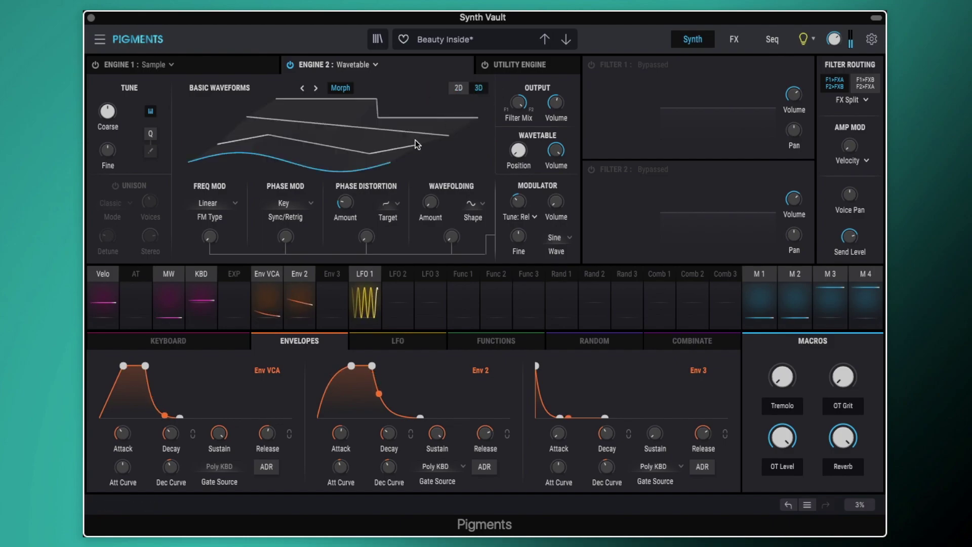
left_click(116, 186)
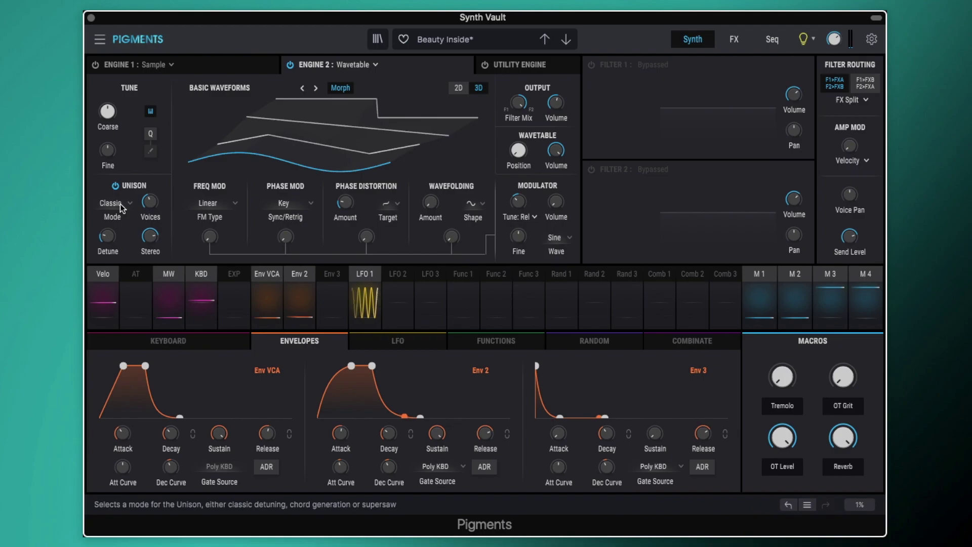
mouse_move(148, 202)
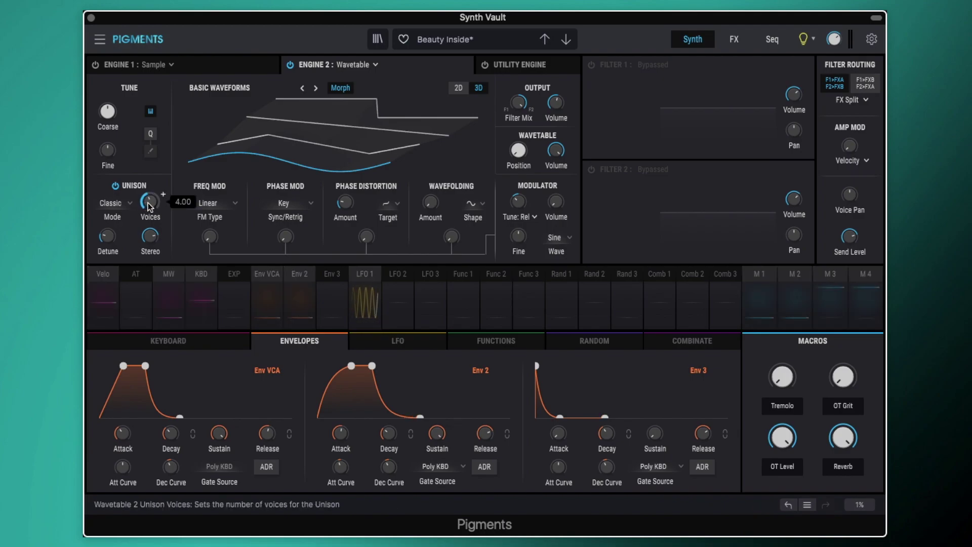
mouse_move(106, 239)
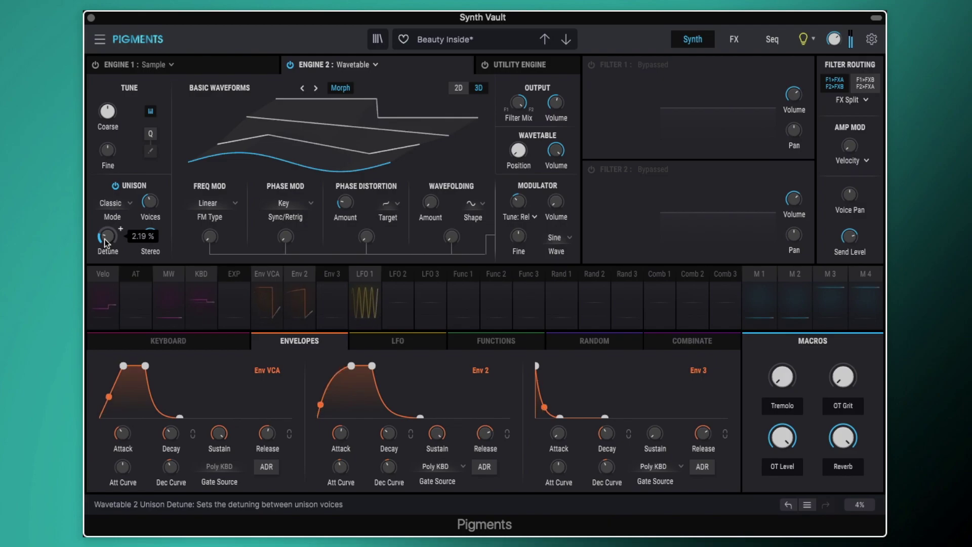
- Raise the unison detune to about 2.45%
mouse_move(834, 39)
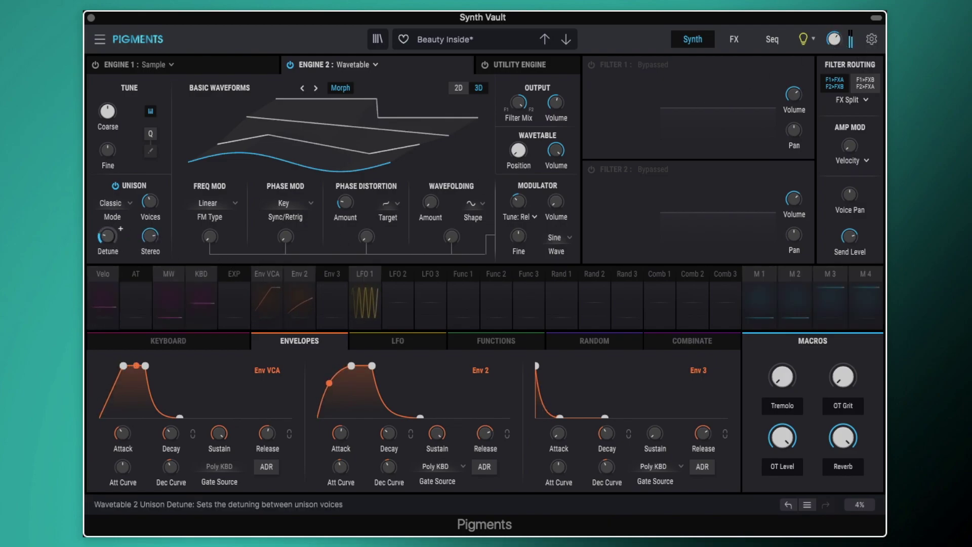
scroll(120, 229, "down", 5)
scroll(120, 230, "up", 2)
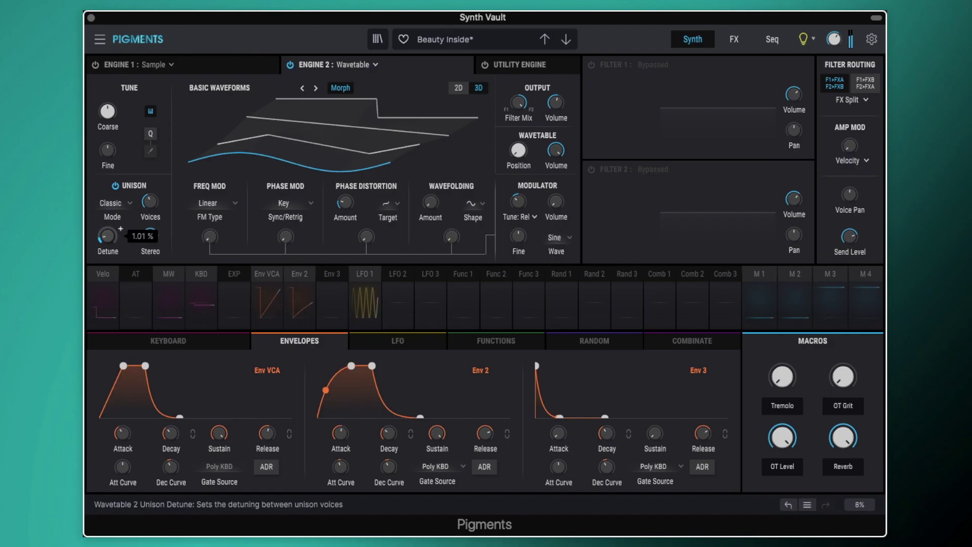
scroll(120, 229, "up", 3)
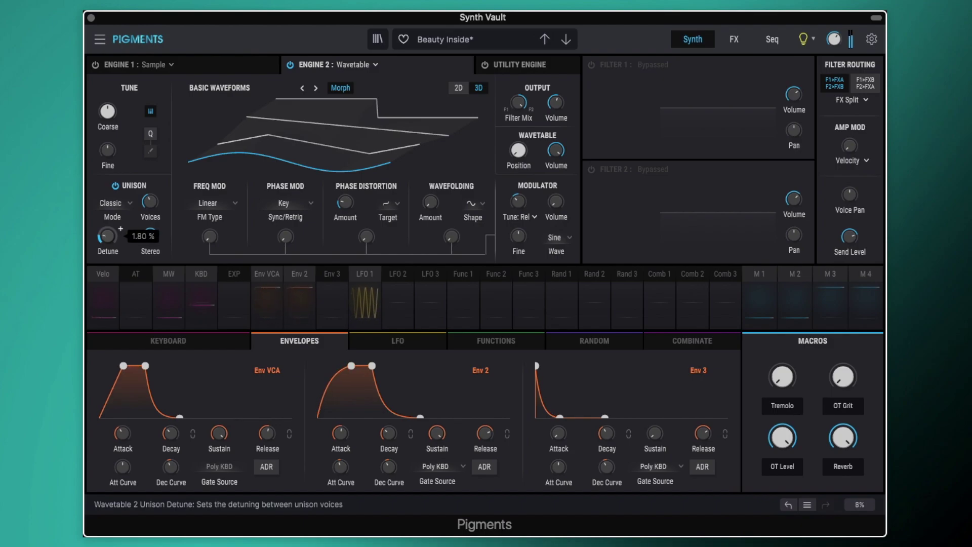
scroll(121, 228, "up", 1)
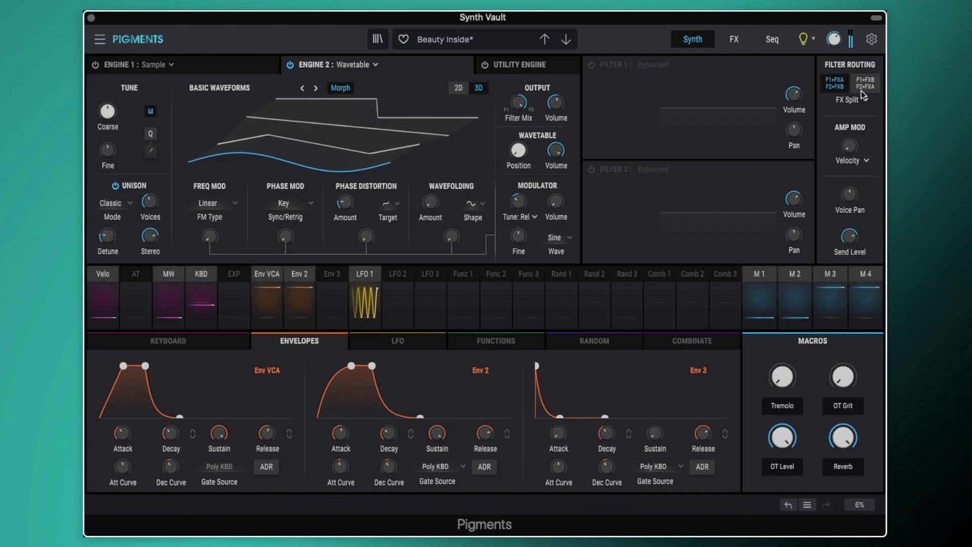
scroll(833, 39, "down", 1)
scroll(121, 228, "up", 1)
scroll(120, 229, "up", 1)
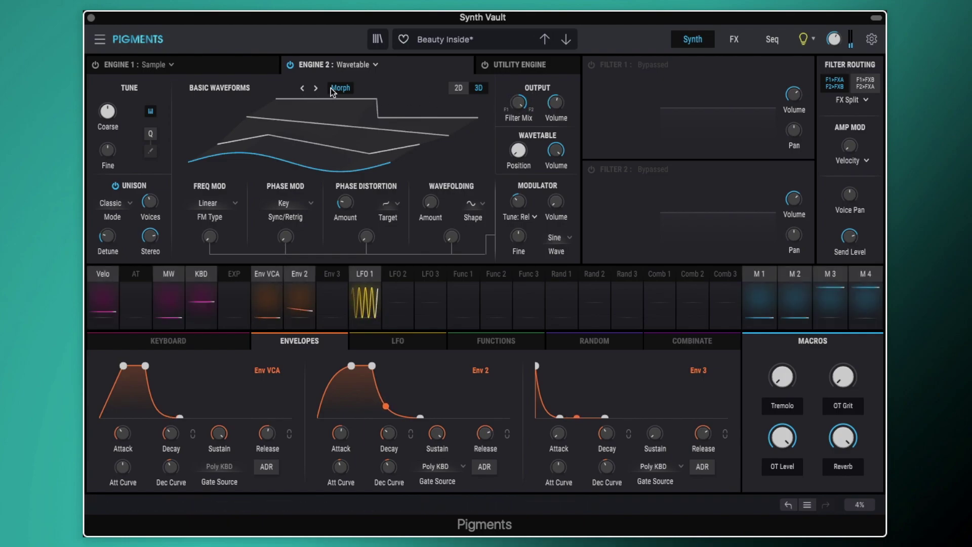
- Enable Filter 2 as a MultiMode LP24 and show its cutoff modulation, Env 2 at 0.15
mouse_move(525, 110)
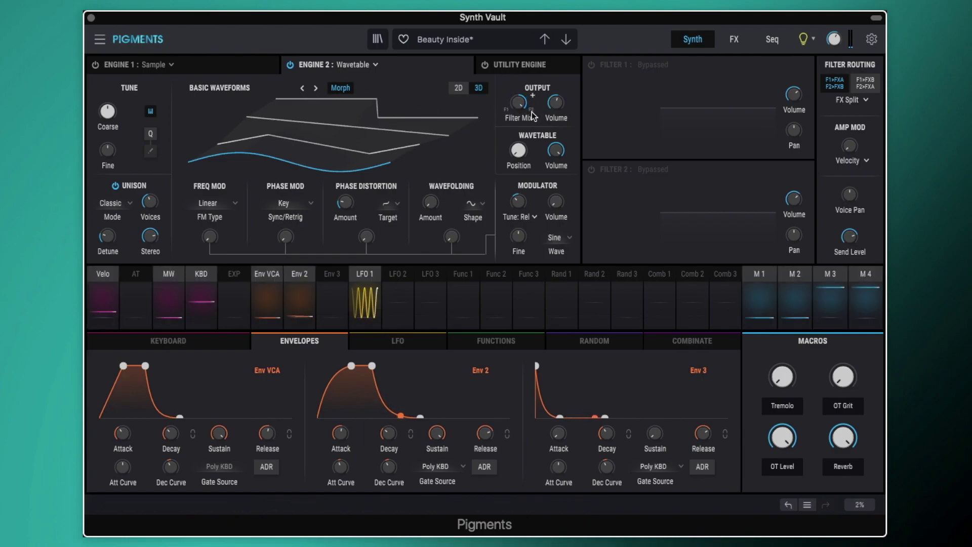
left_click(591, 169)
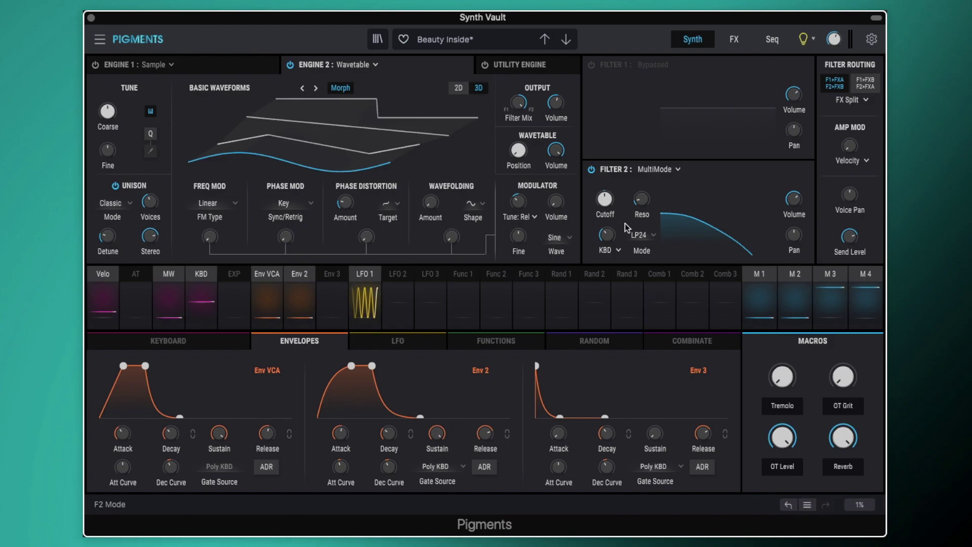
mouse_move(604, 202)
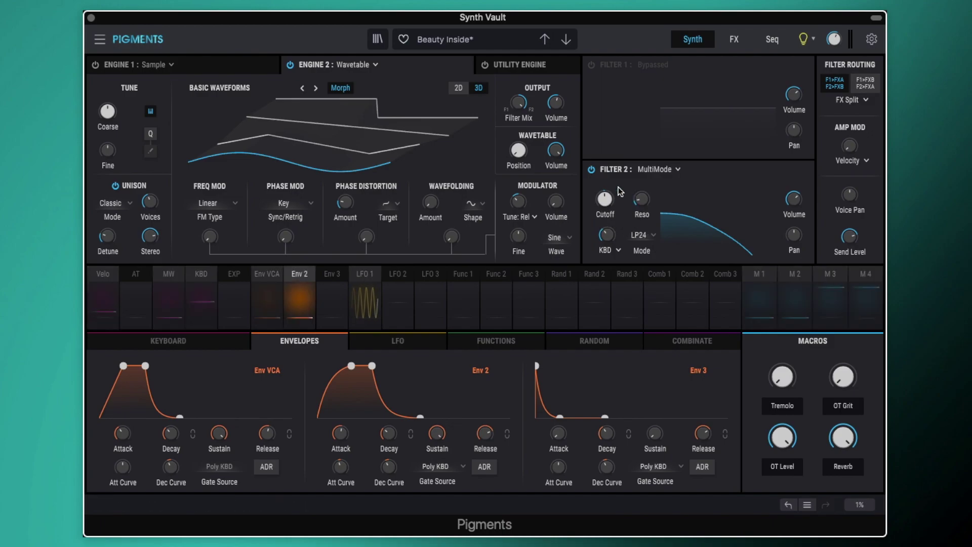
left_click(605, 202)
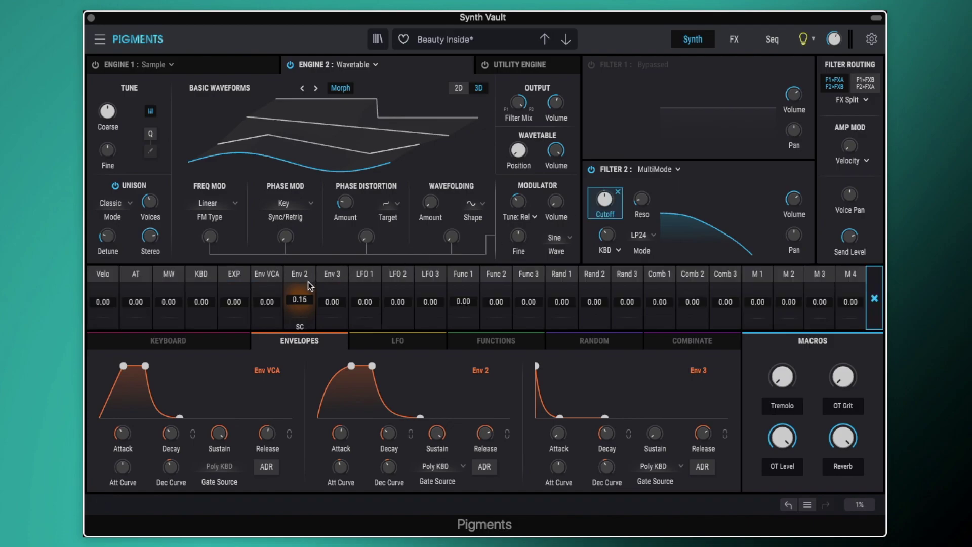
- Set Env 2's attack curve to 0.160 and compare the sound with Filter 2 bypassed
mouse_move(337, 436)
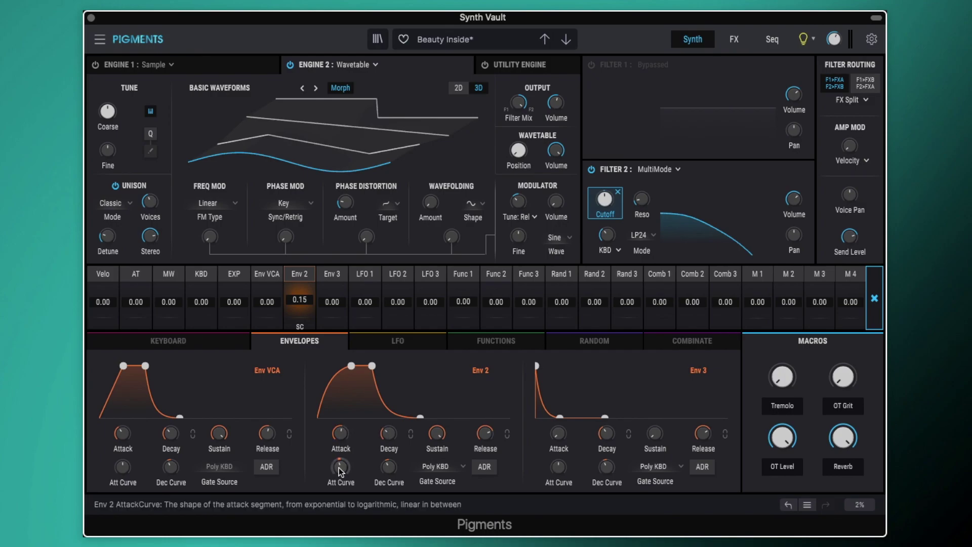
left_click_drag(341, 467, 365, 465)
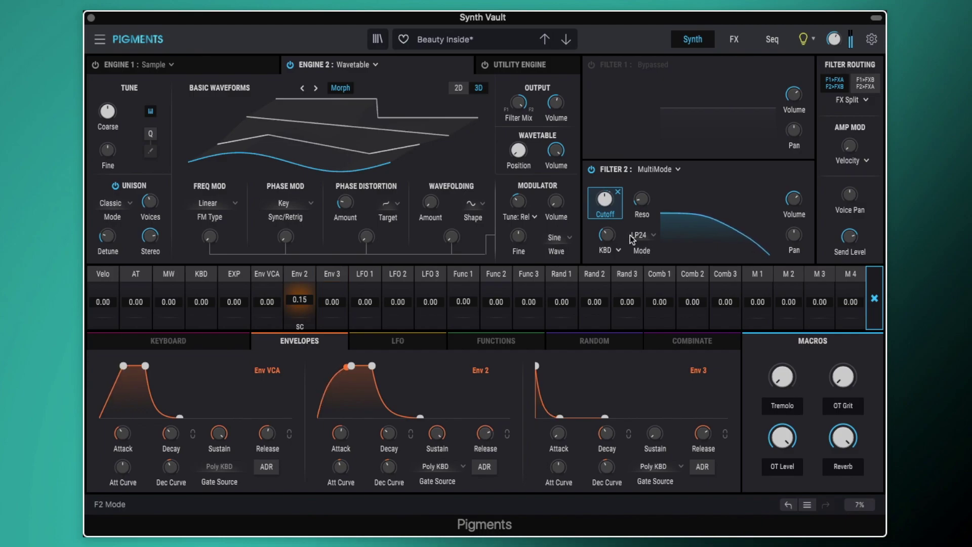
left_click(591, 169)
left_click(591, 170)
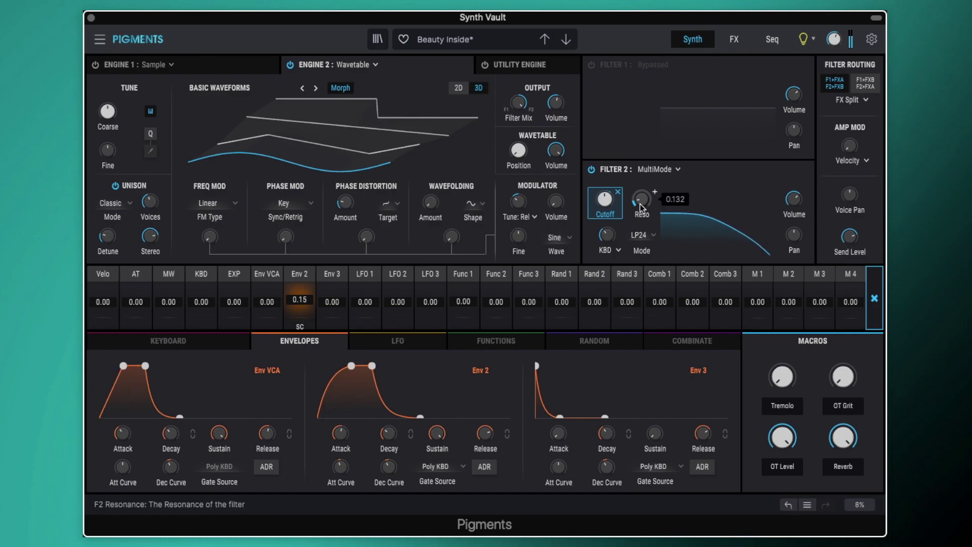
mouse_move(608, 239)
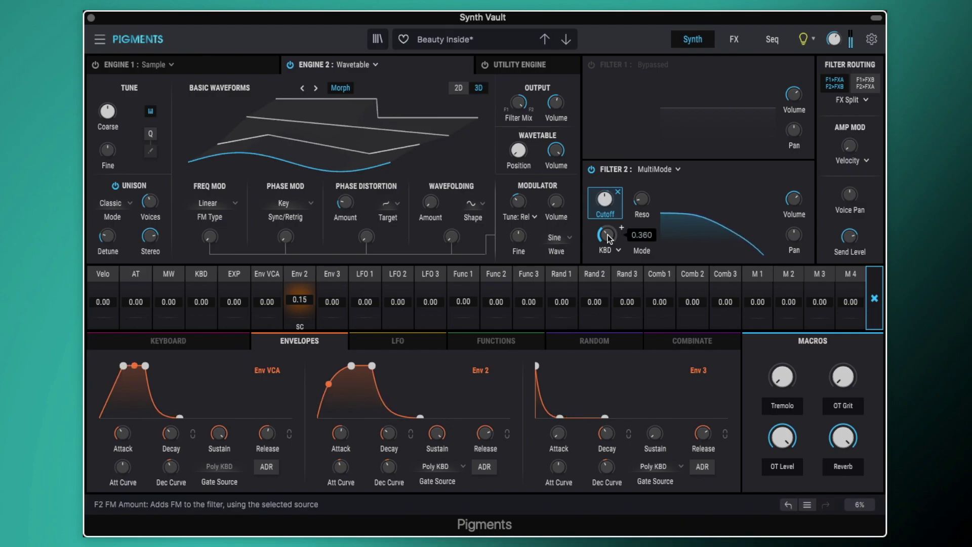
mouse_move(643, 202)
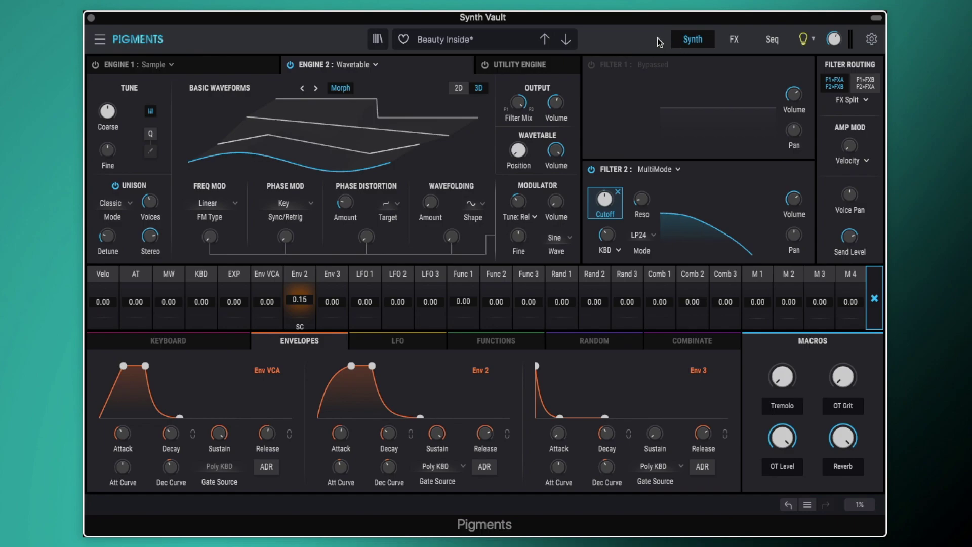
left_click(867, 104)
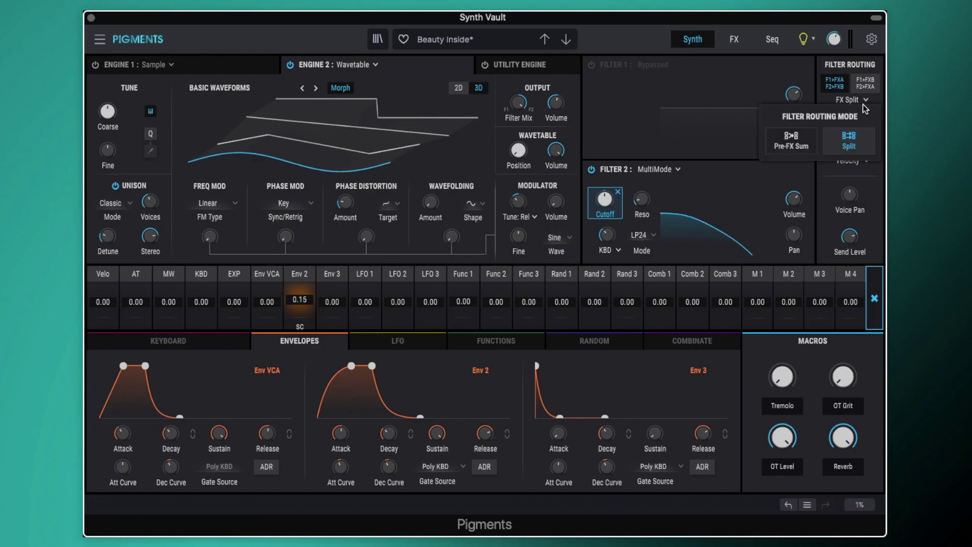
left_click(791, 138)
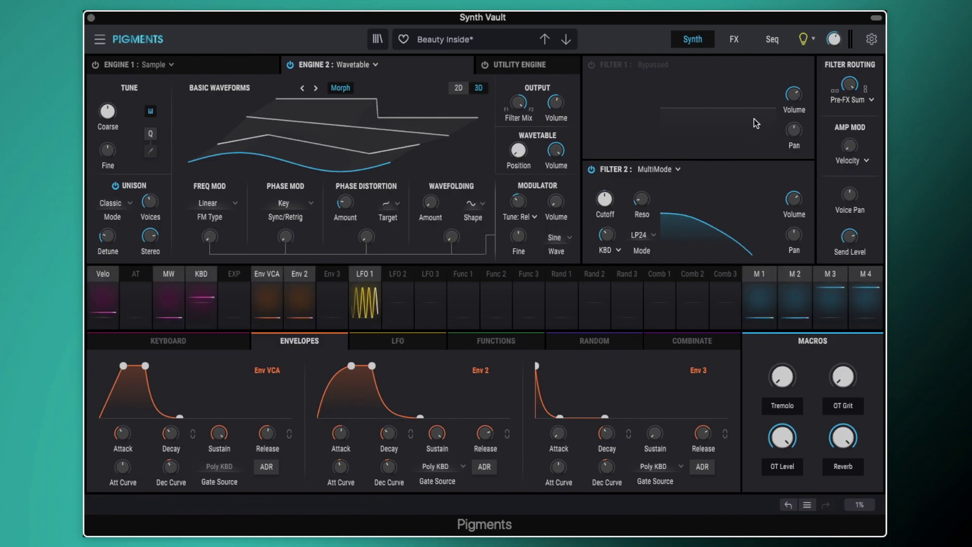
left_click(872, 101)
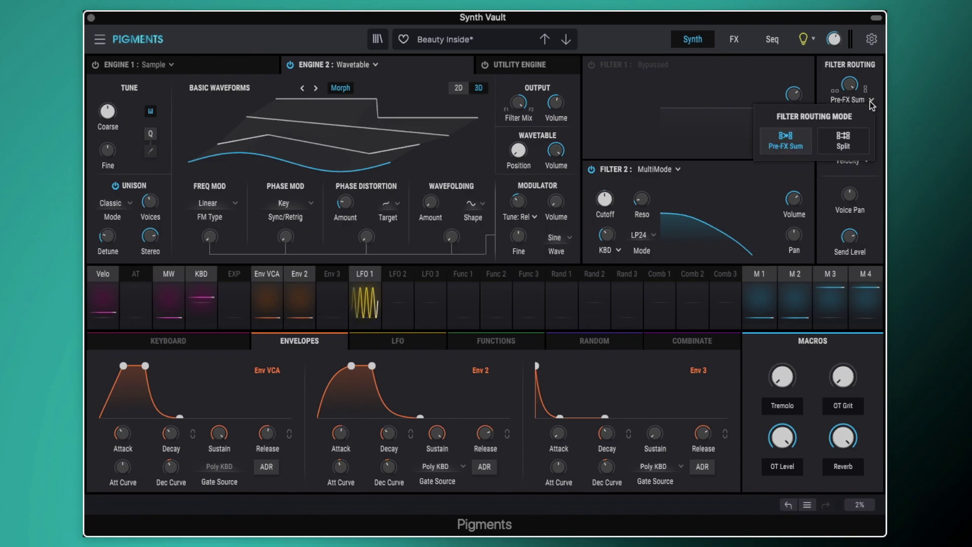
left_click(850, 144)
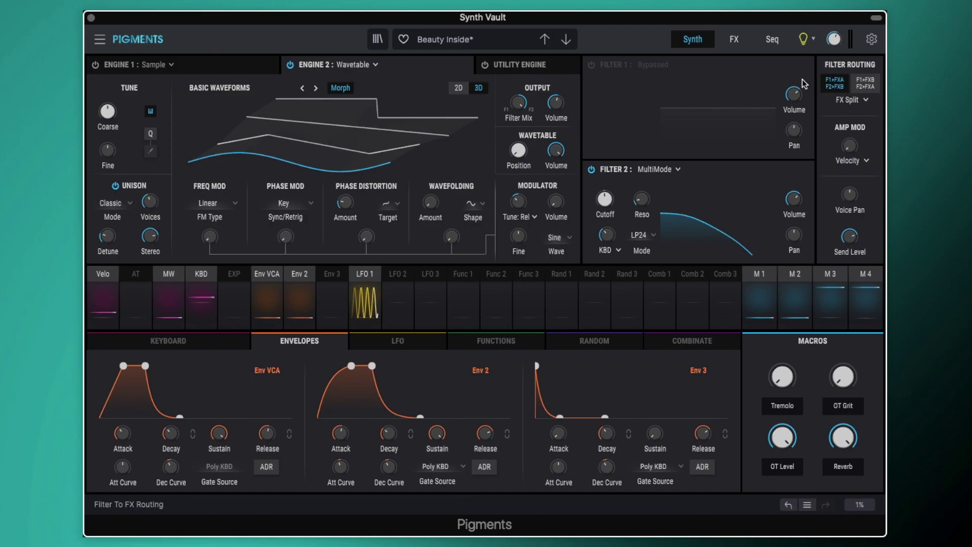
- Switch on the Chorus Jun-6 in FX B and set its dry/wet to about 50%
left_click(735, 41)
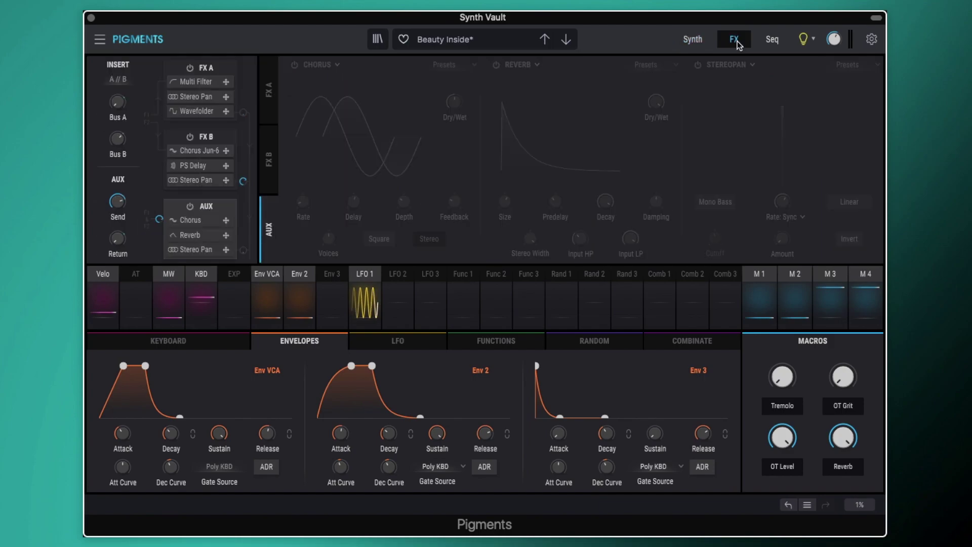
left_click(217, 136)
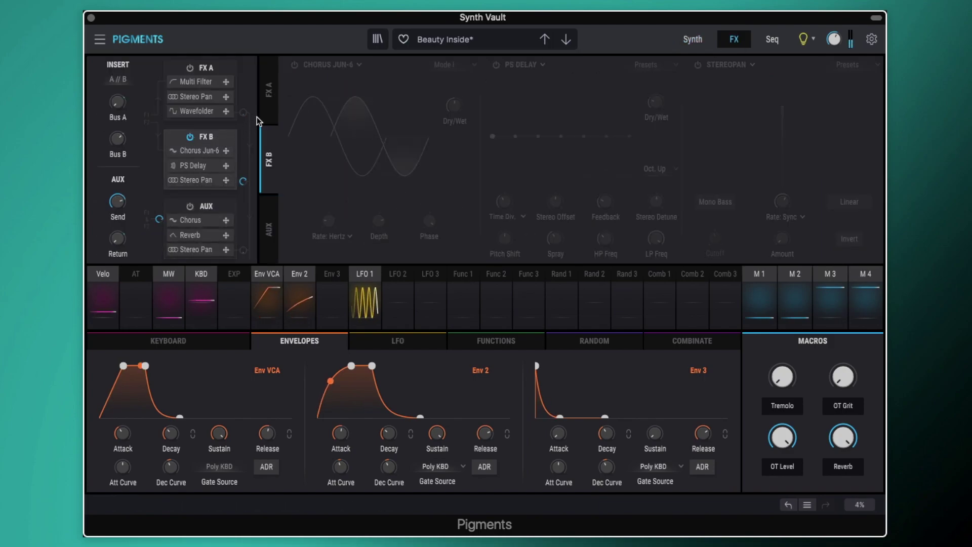
left_click(293, 67)
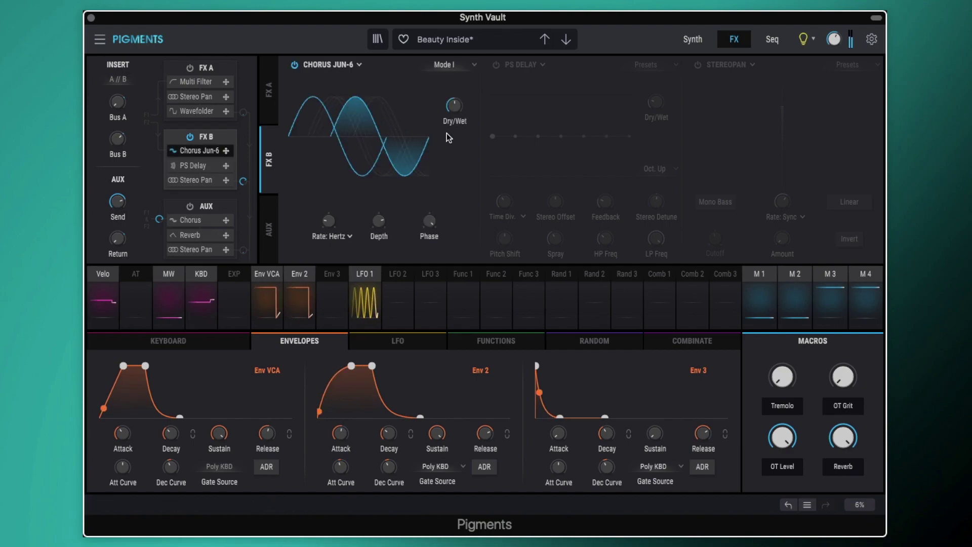
mouse_move(456, 106)
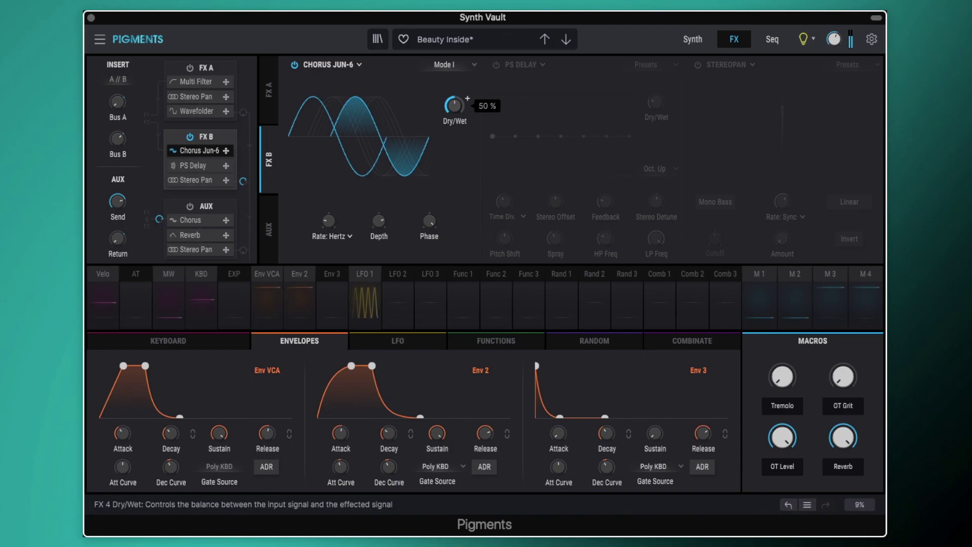
left_click_drag(454, 106, 454, 156)
mouse_move(454, 121)
left_mouse_down()
mouse_move(454, 107)
mouse_move(454, 123)
left_mouse_up()
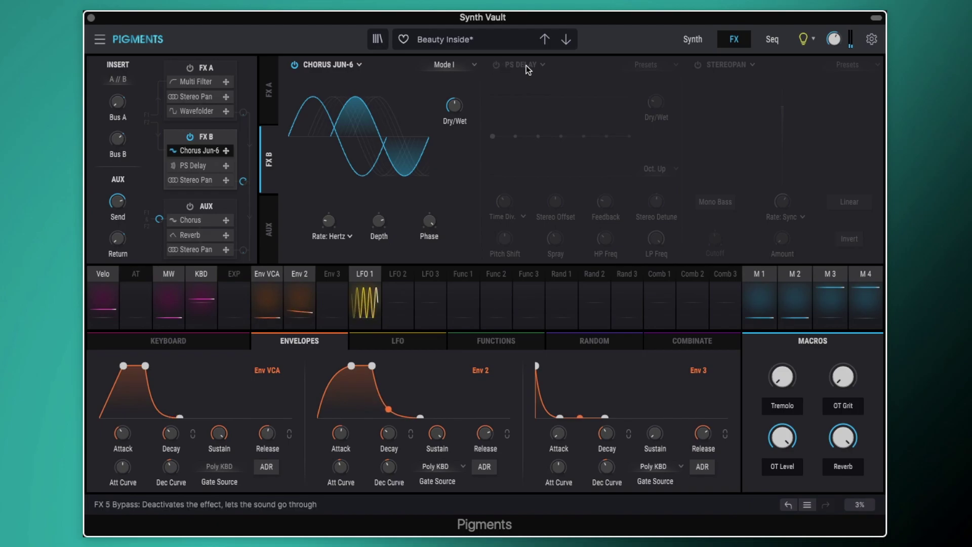
- Switch on the PS Delay after the chorus and check its Oct. Up knob values
left_click(496, 65)
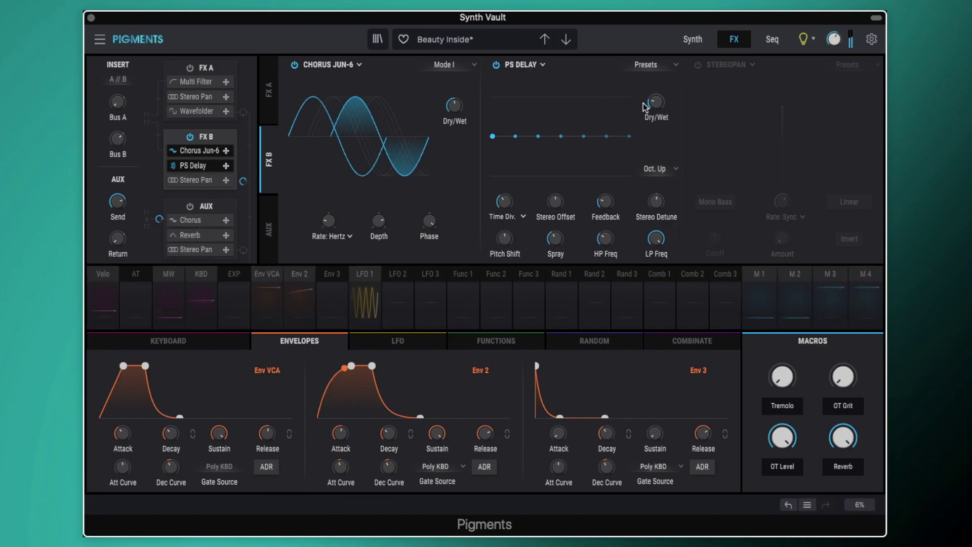
mouse_move(657, 102)
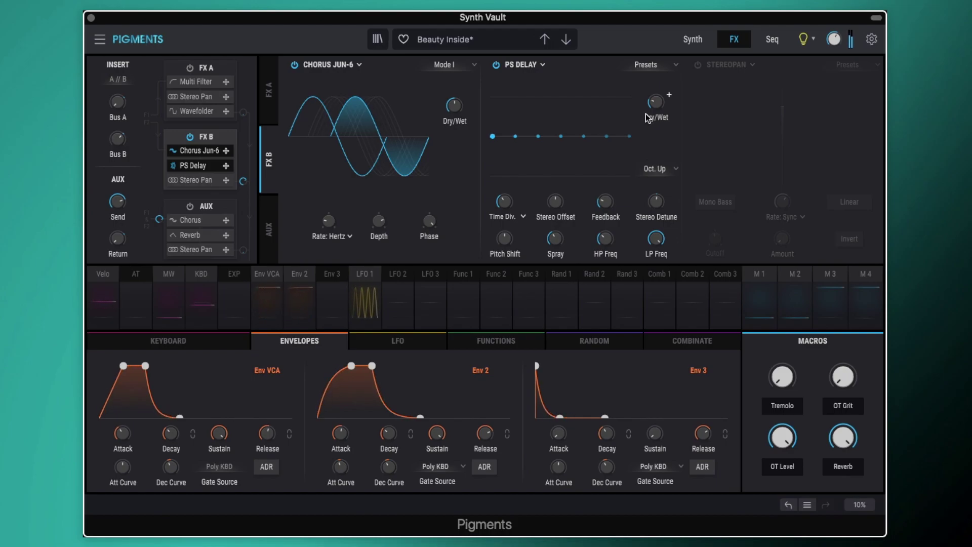
mouse_move(504, 206)
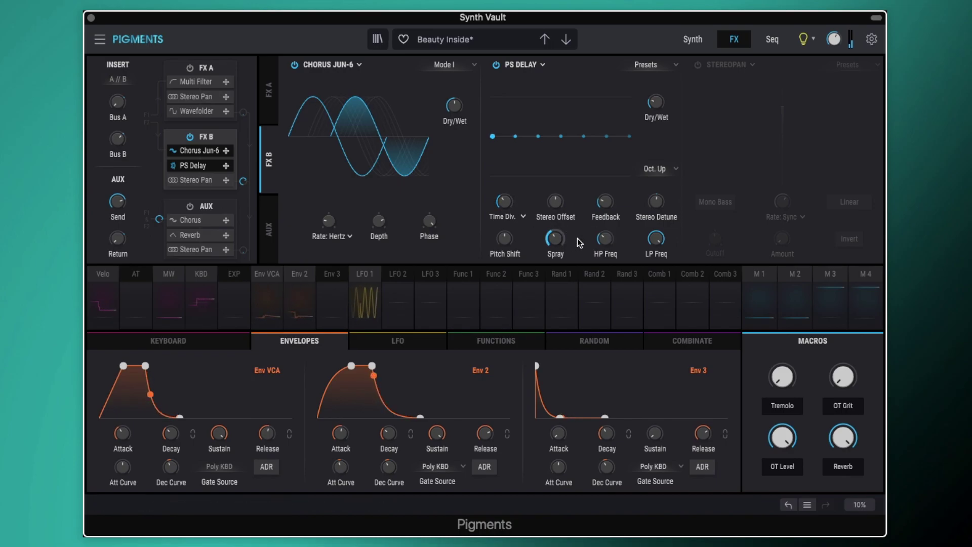
mouse_move(656, 241)
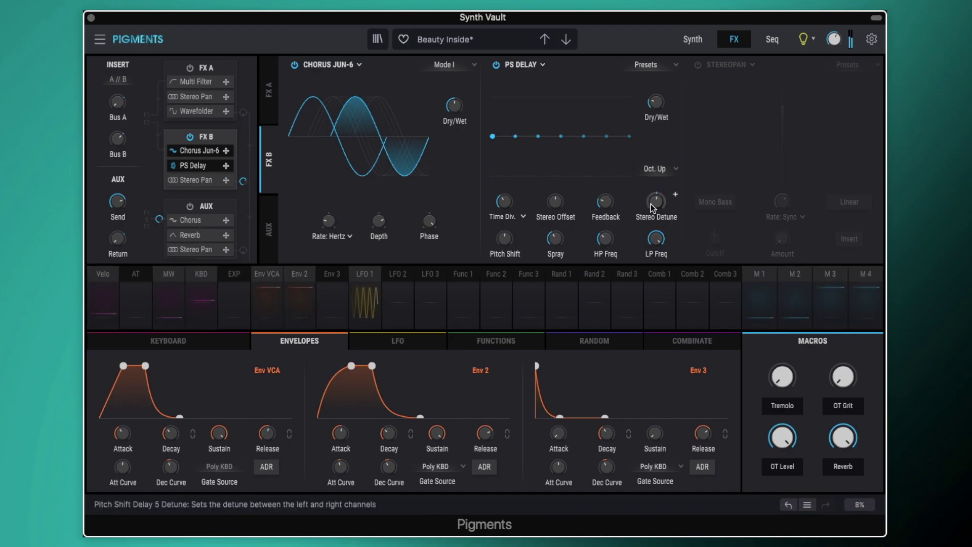
mouse_move(652, 204)
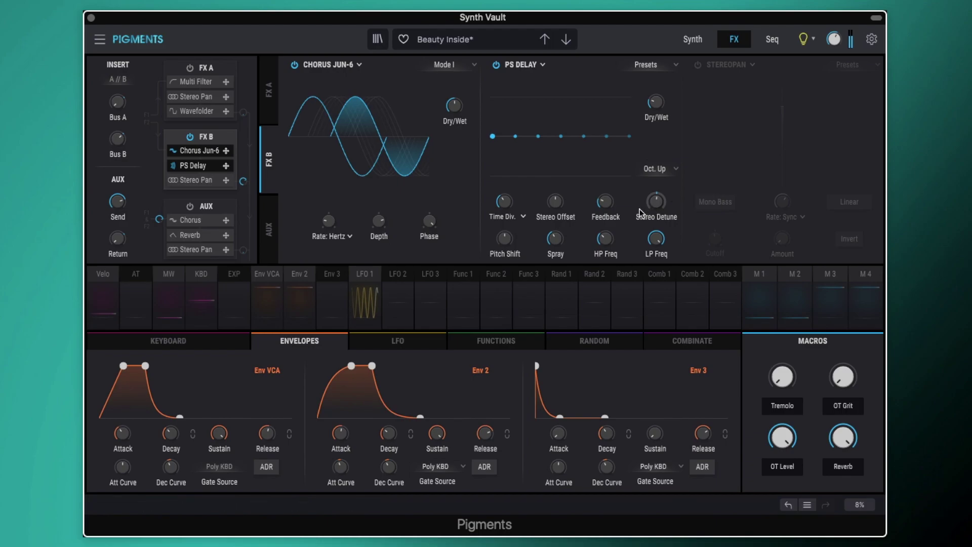
mouse_move(555, 243)
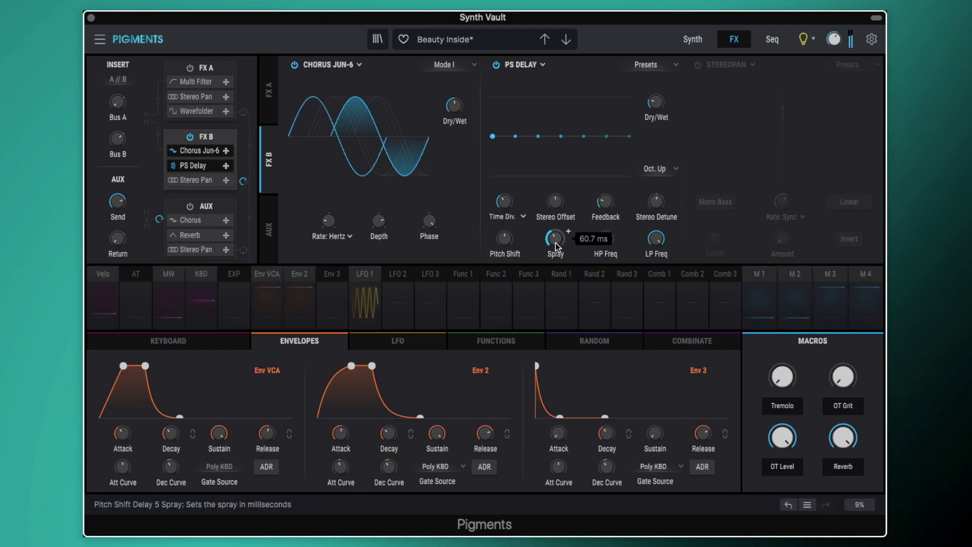
mouse_move(506, 239)
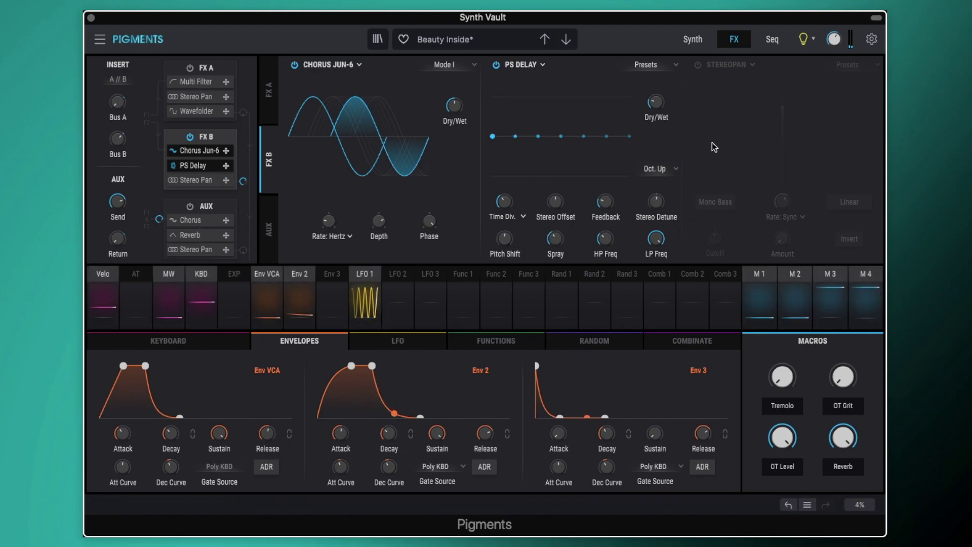
- Turn on Engine 1's Grand Piano C3 sample and move its start point to about 0.168
left_click(693, 41)
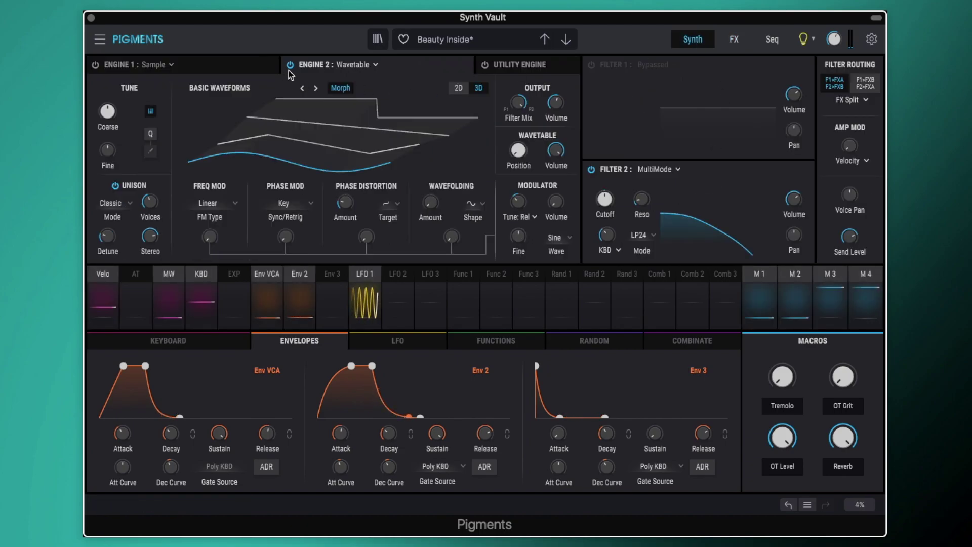
left_click(95, 65)
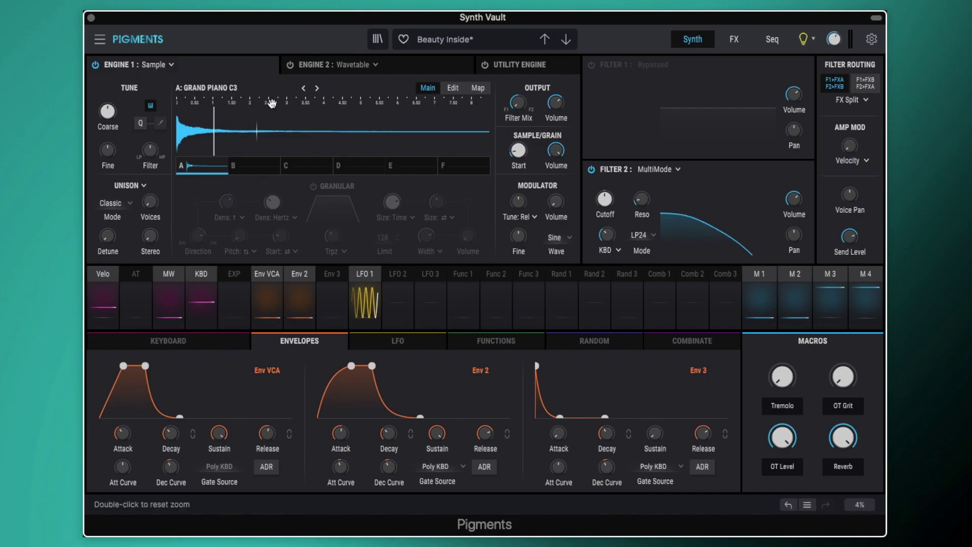
double_click(517, 152)
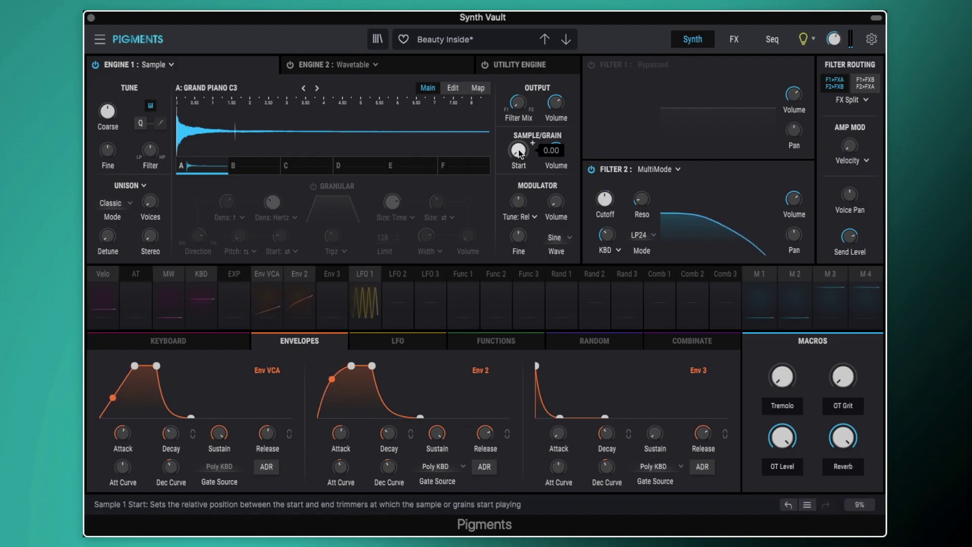
left_click_drag(518, 150, 519, 139)
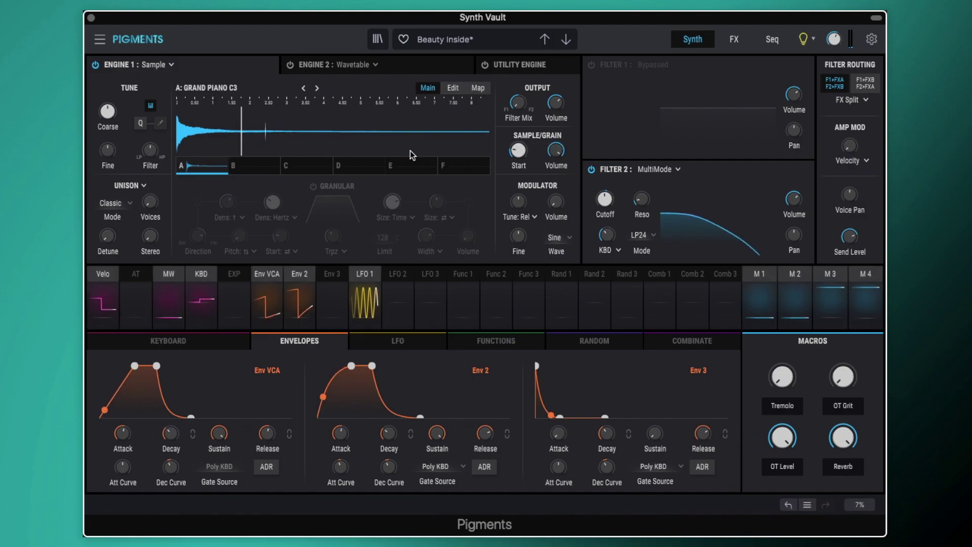
- Enable granular playback with a Trapezoid grain envelope shaped to 0.324
left_click(313, 187)
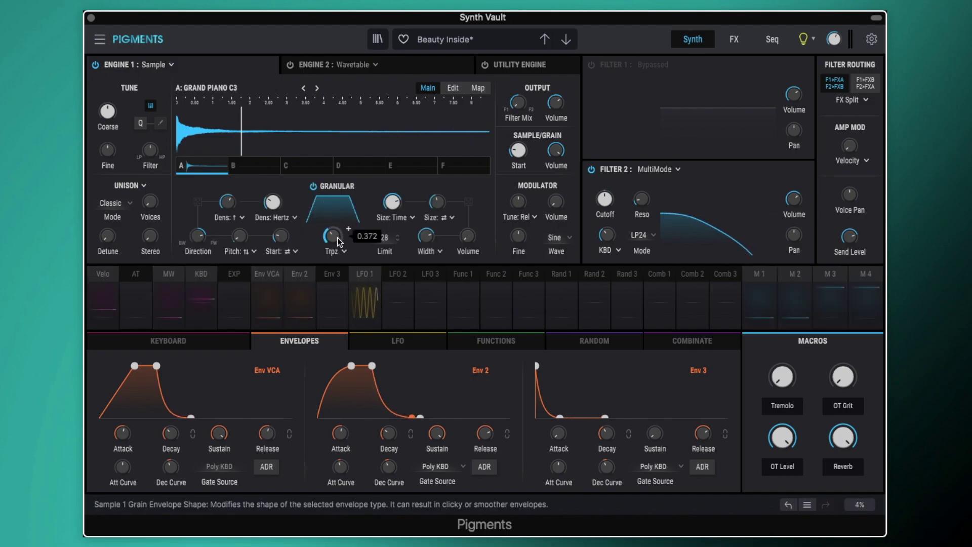
left_click(344, 252)
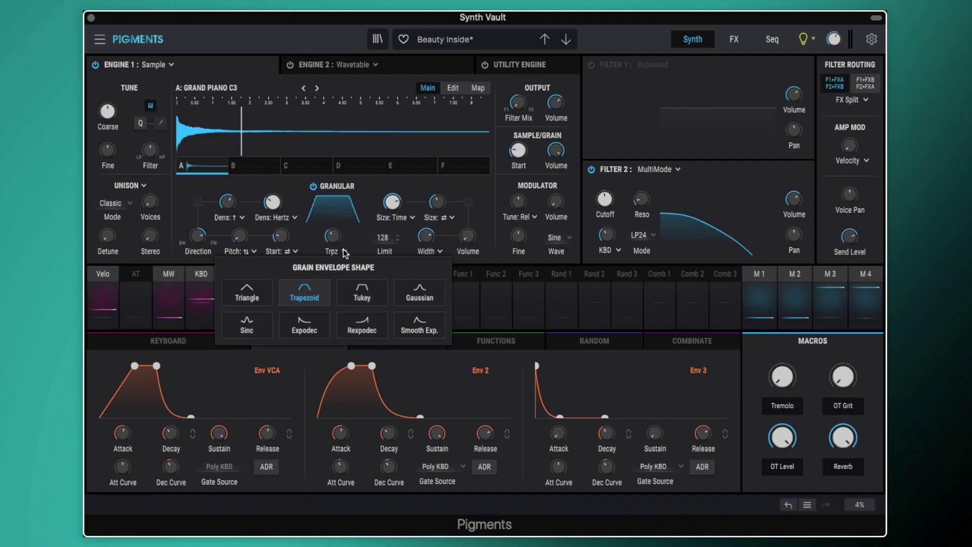
left_click(344, 252)
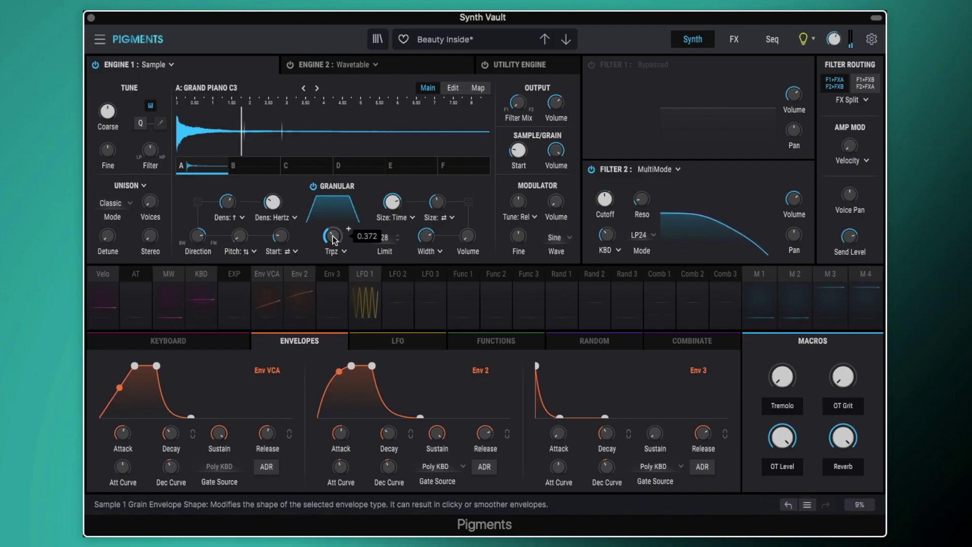
left_click_drag(334, 240, 334, 255)
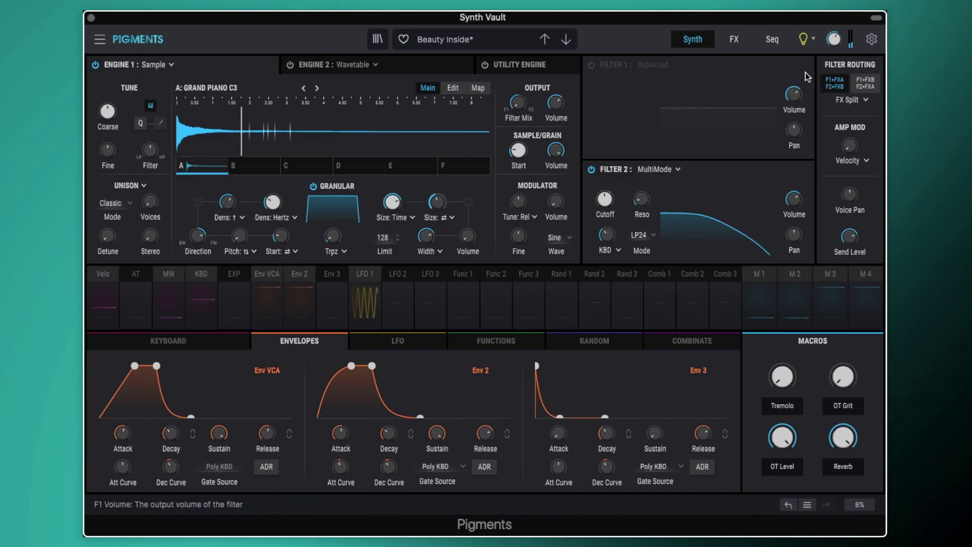
mouse_move(833, 40)
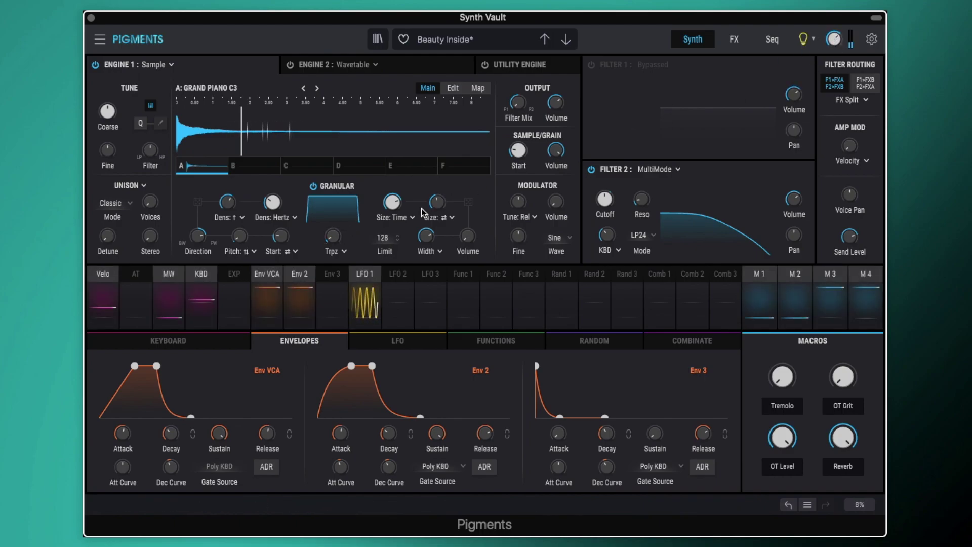
mouse_move(349, 229)
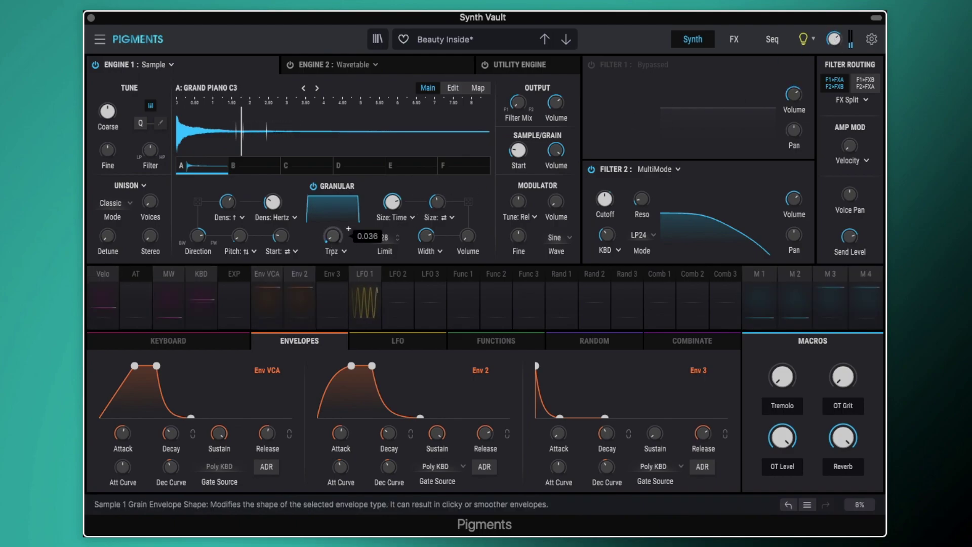
scroll(348, 228, "up", 2)
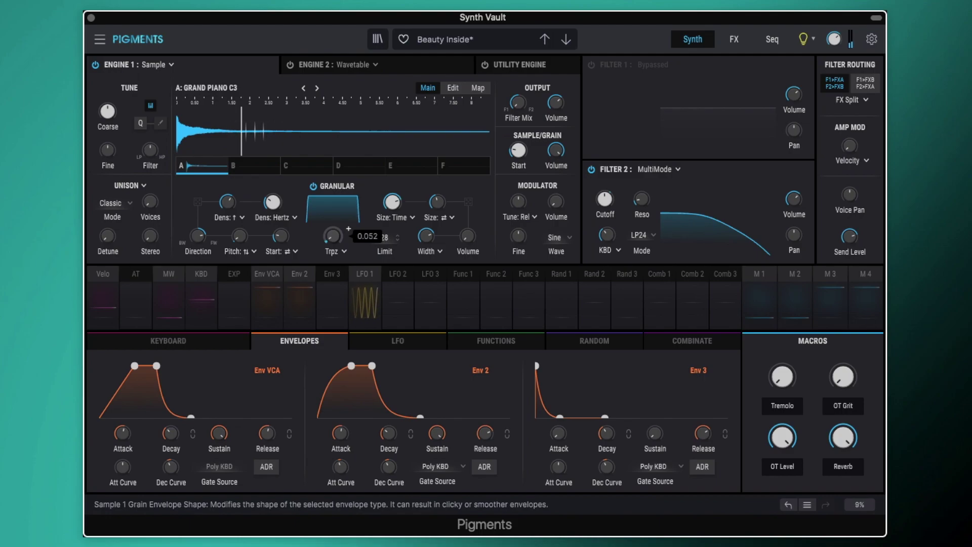
scroll(349, 229, "up", 10)
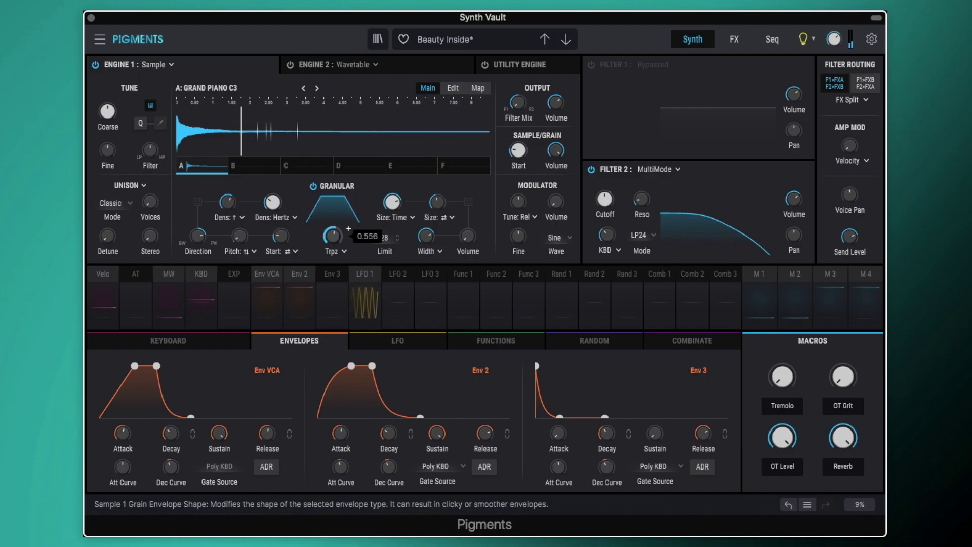
scroll(348, 229, "up", 5)
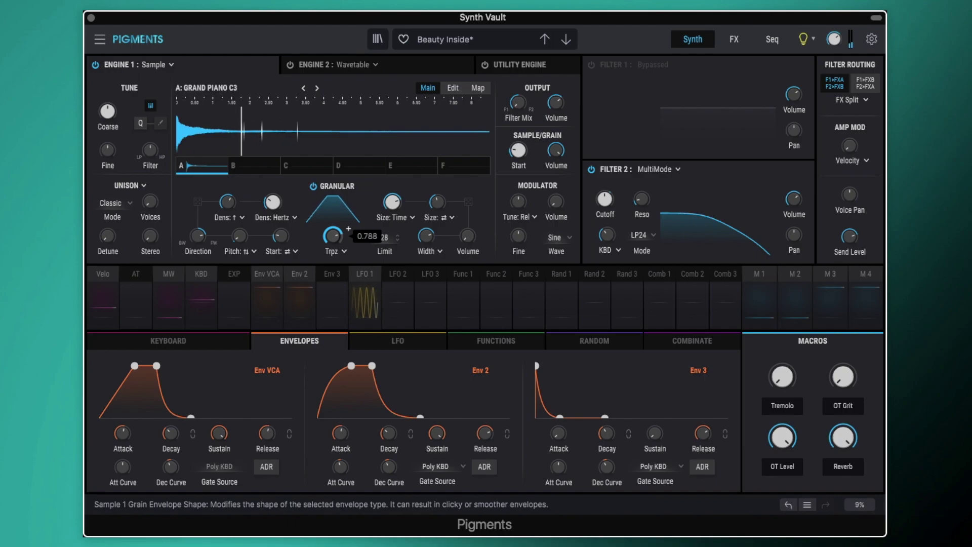
scroll(348, 228, "down", 10)
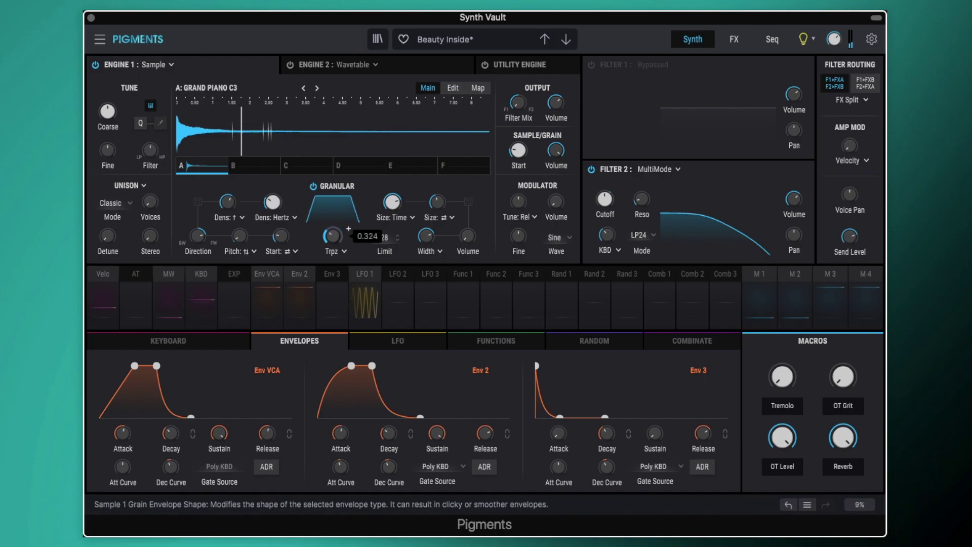
- Raise grain density to 9.22 Hz and add random density of about 0.068
mouse_move(274, 203)
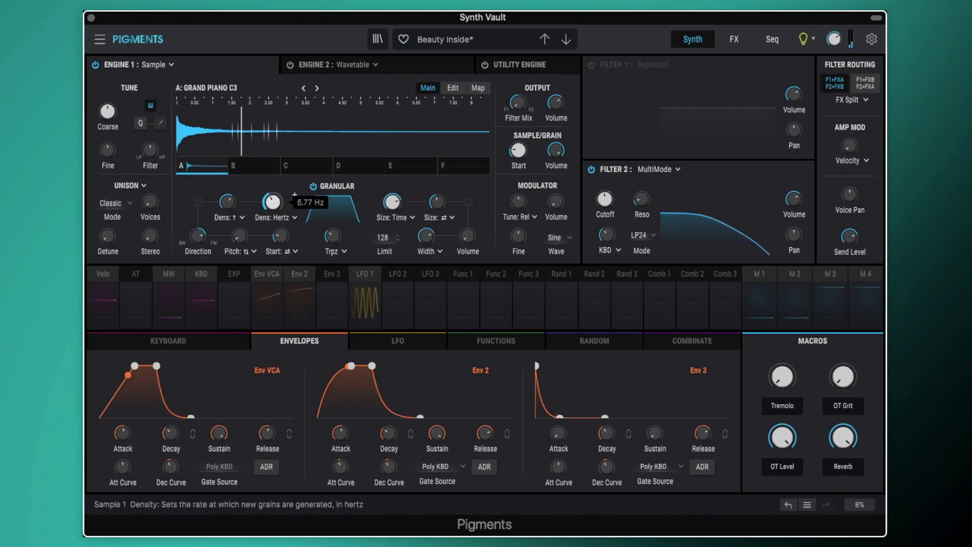
mouse_move(273, 202)
left_mouse_down()
mouse_move(273, 188)
mouse_move(273, 200)
left_mouse_up()
left_click(243, 217)
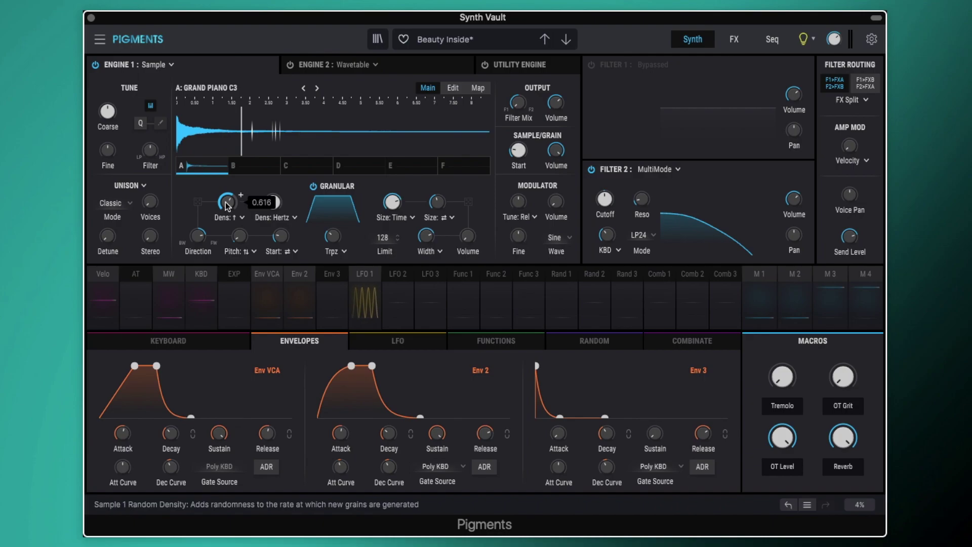
scroll(225, 202, "down", 5)
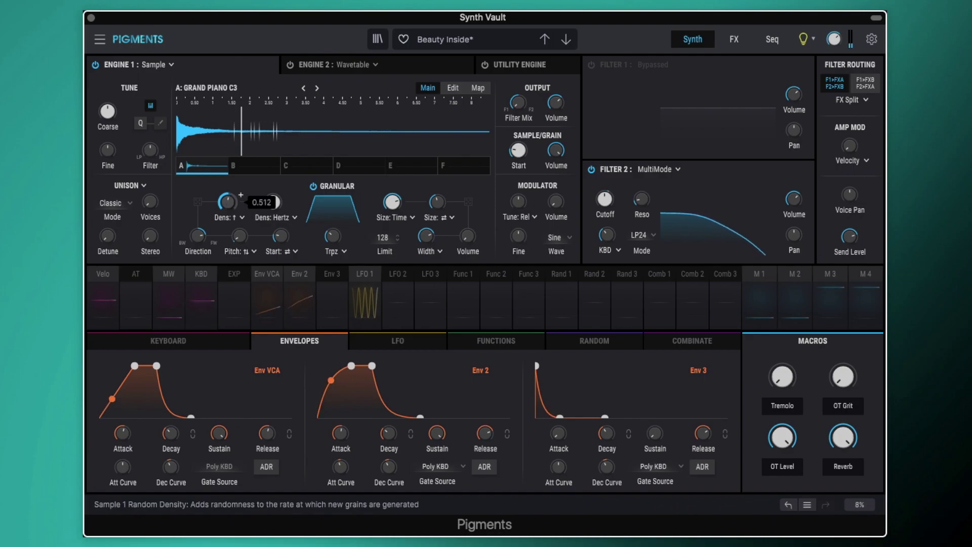
double_click(227, 202)
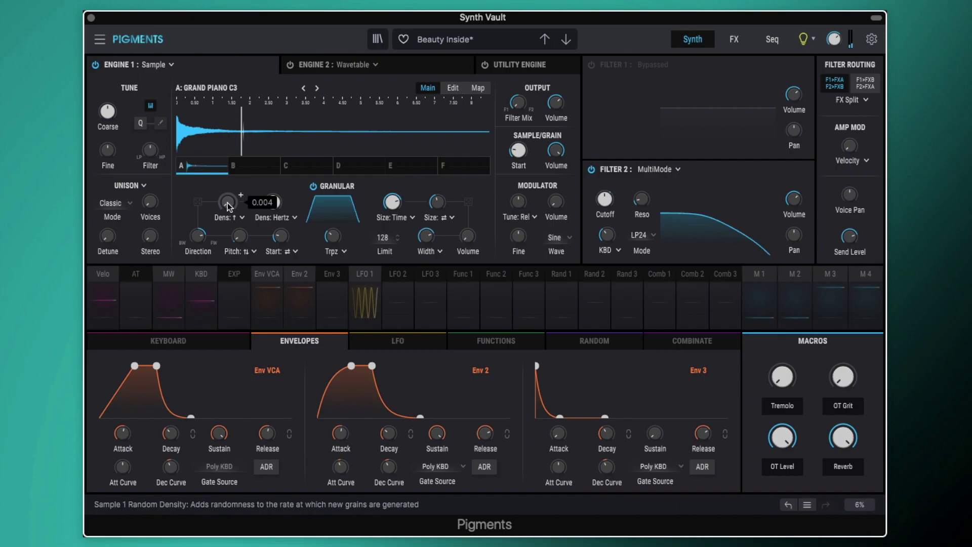
left_click_drag(226, 203, 227, 196)
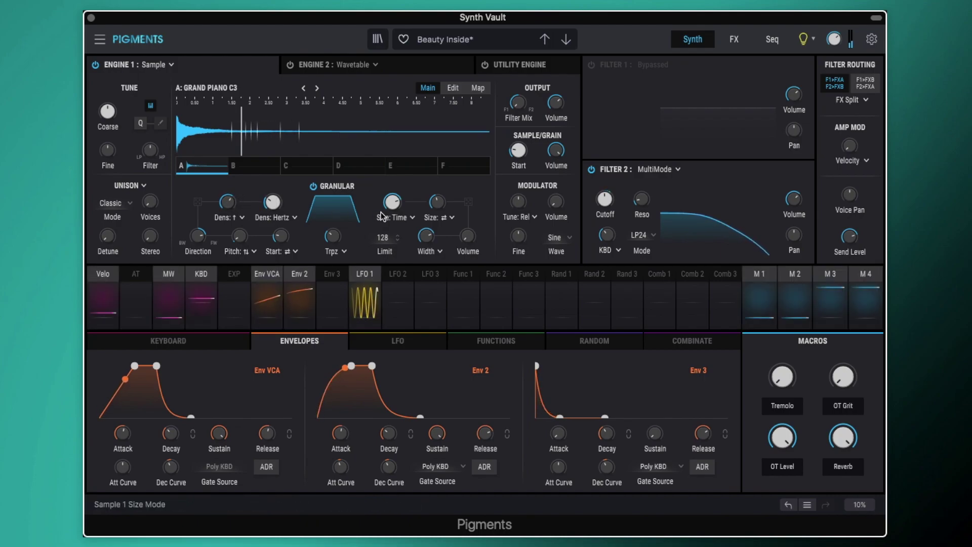
- Lengthen grains to 372 ms and set Both-direction random size to about 0.448
mouse_move(392, 206)
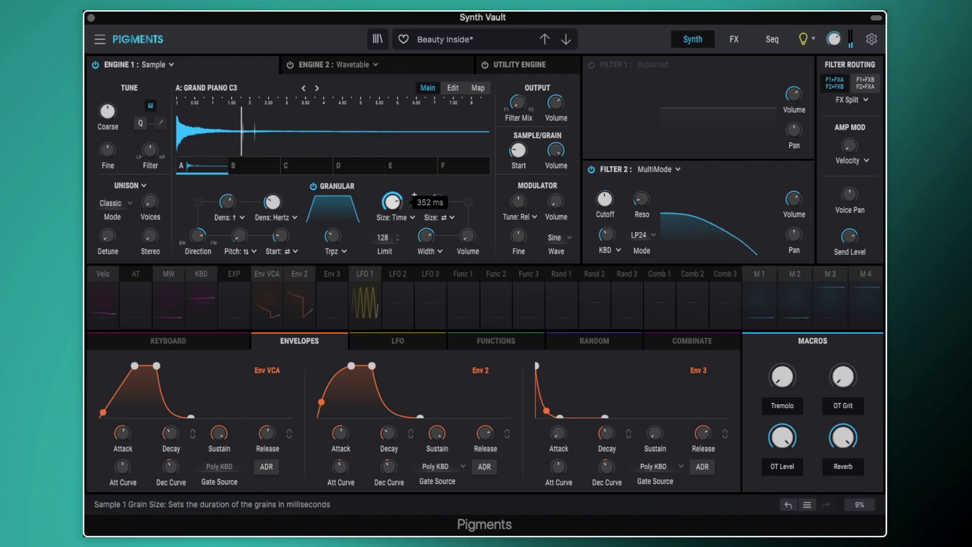
left_click_drag(393, 202, 392, 212)
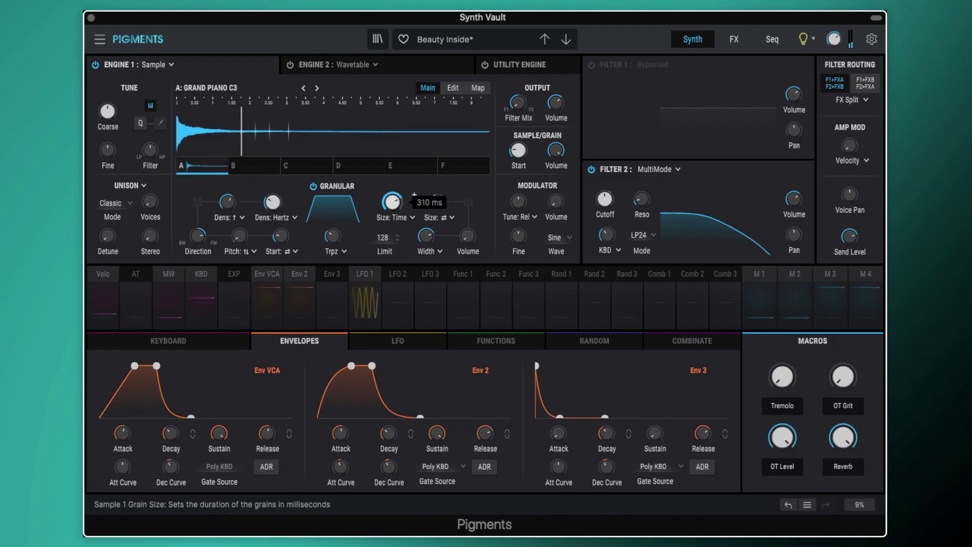
left_click(452, 217)
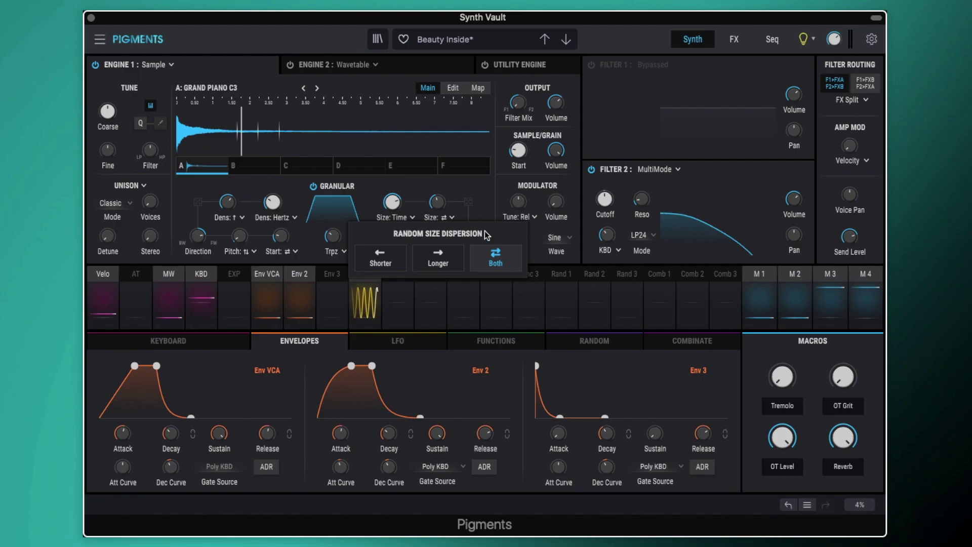
mouse_move(390, 207)
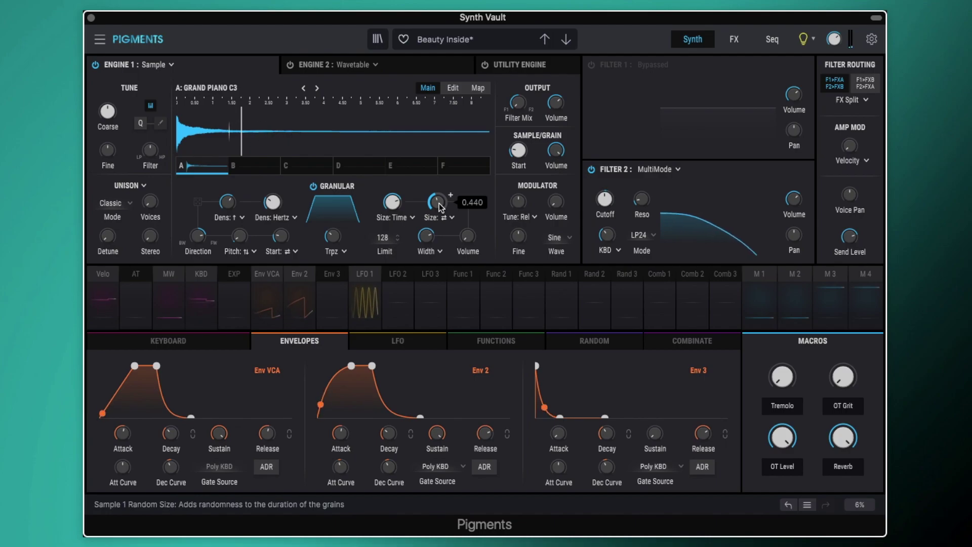
left_click_drag(439, 203, 439, 237)
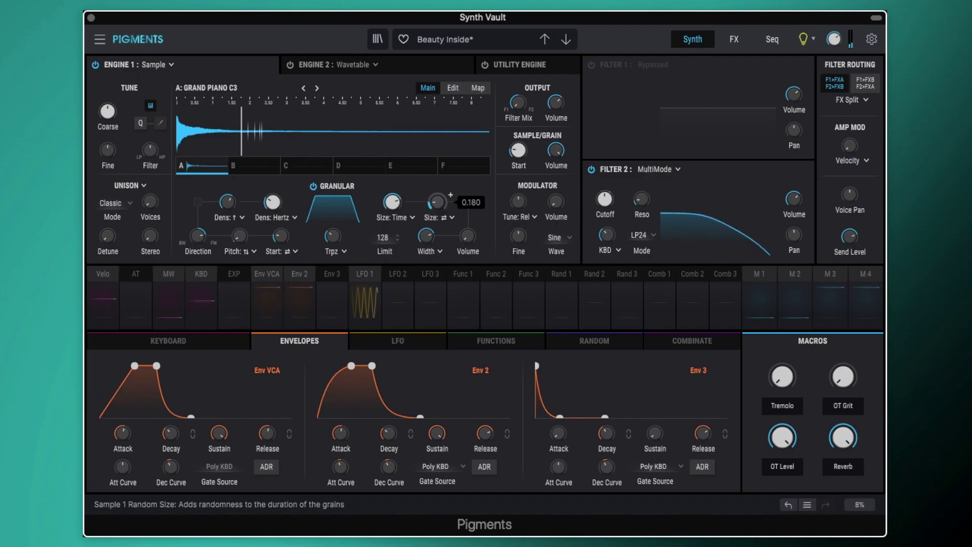
left_click_drag(436, 202, 437, 245)
mouse_move(198, 238)
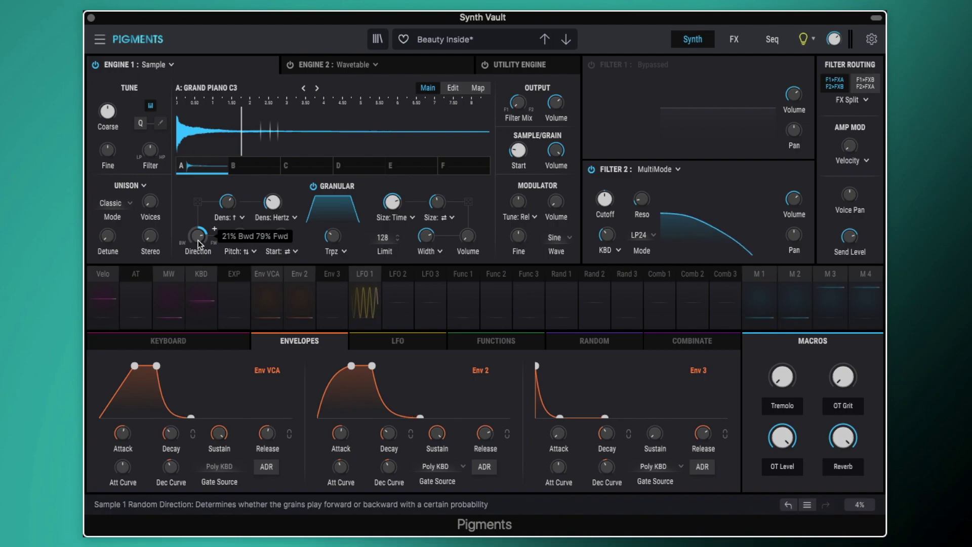
- Set grain direction to about 29% backward and add a random start offset around 0.124
scroll(214, 228, "down", 5)
scroll(215, 229, "up", 1)
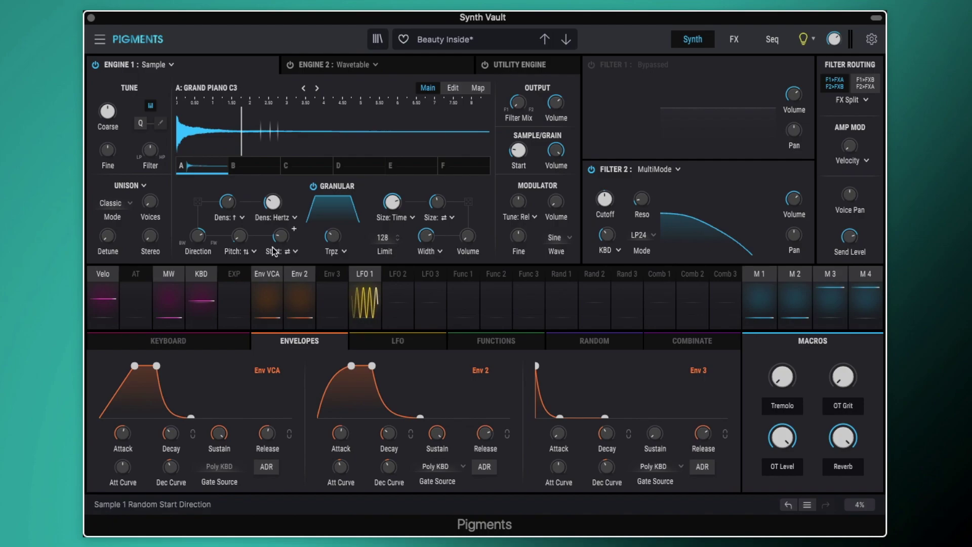
mouse_move(238, 240)
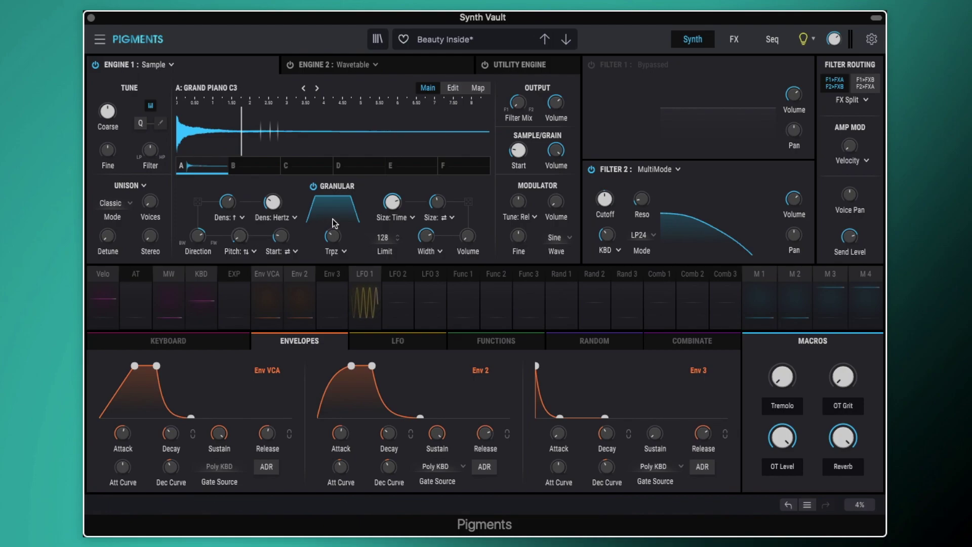
mouse_move(283, 239)
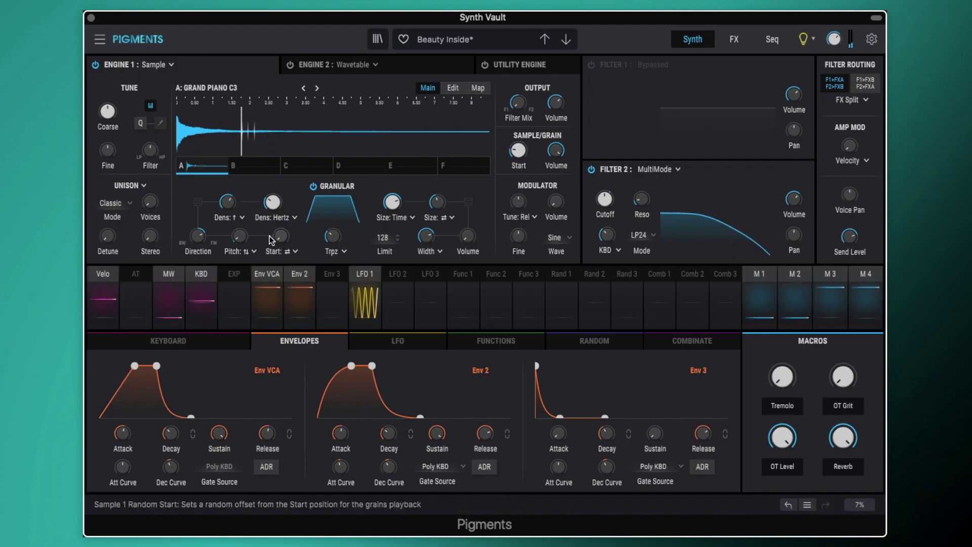
mouse_move(284, 236)
left_mouse_down()
mouse_move(294, 229)
mouse_move(280, 210)
mouse_move(279, 252)
mouse_move(280, 238)
left_mouse_up()
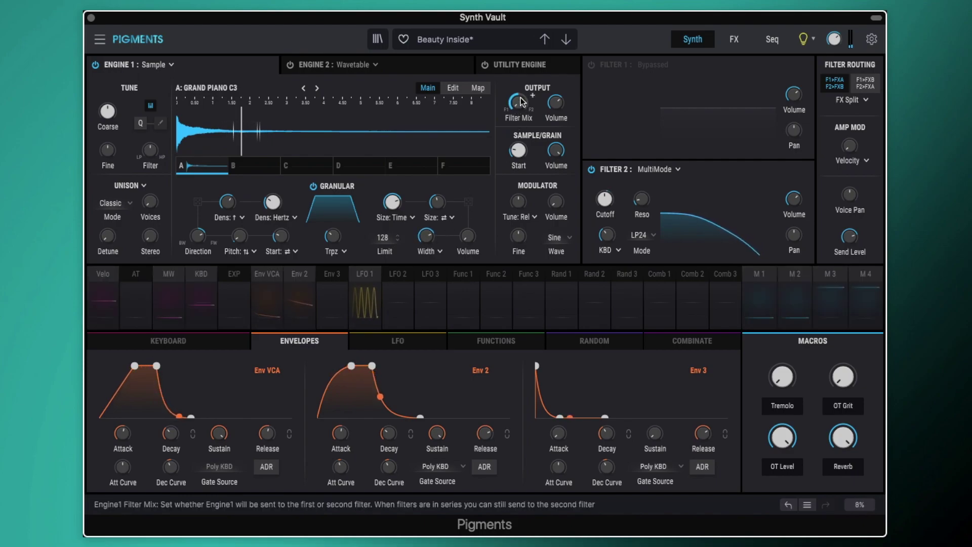
- Turn on Filter 1 and keep Matrix 12 as its filter type
left_click(591, 65)
left_click(673, 64)
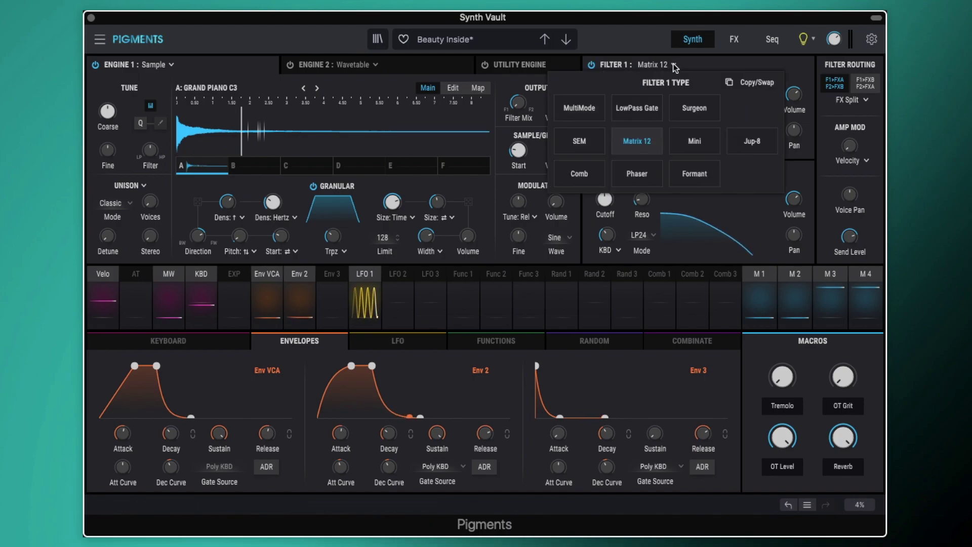
left_click(673, 63)
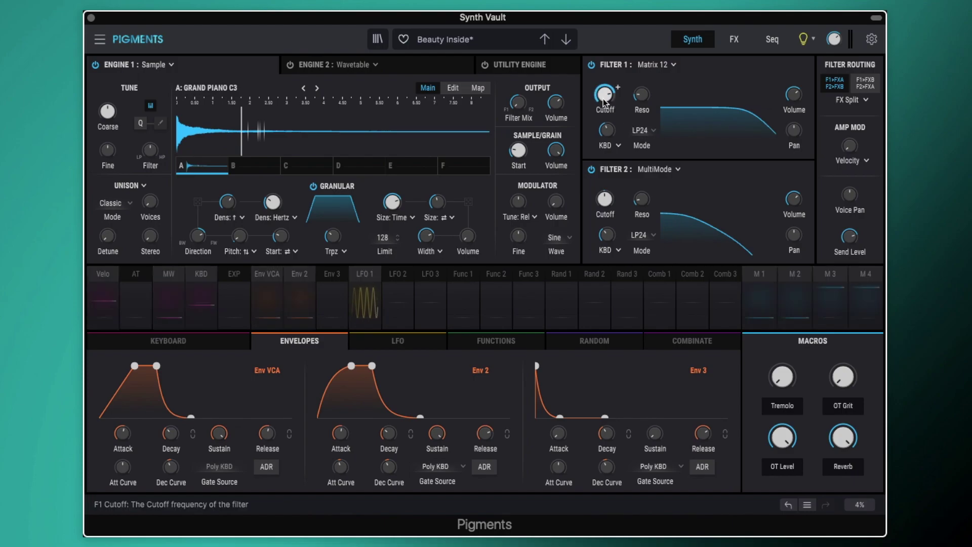
- A/B Filter 1 by bypassing it twice, leaving the Matrix 12 filter on
mouse_move(609, 92)
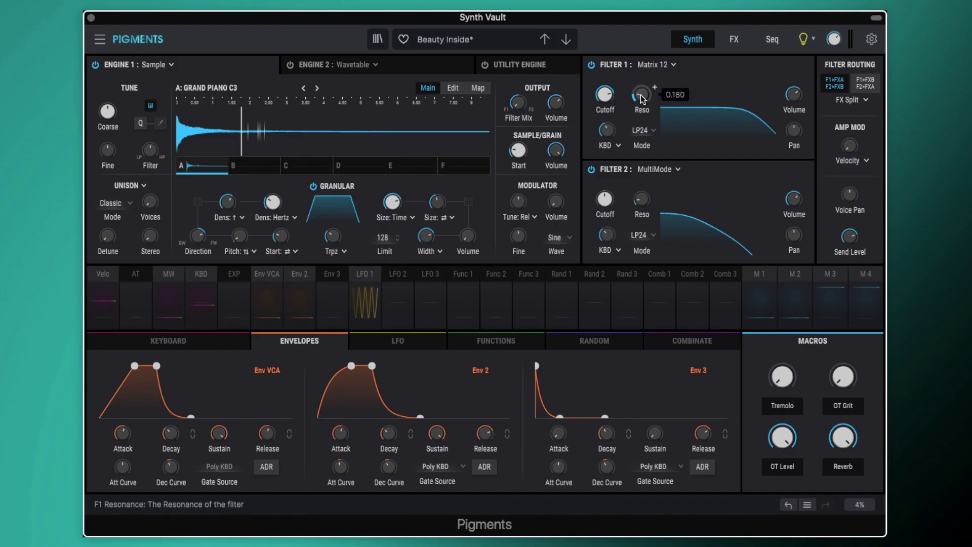
mouse_move(608, 136)
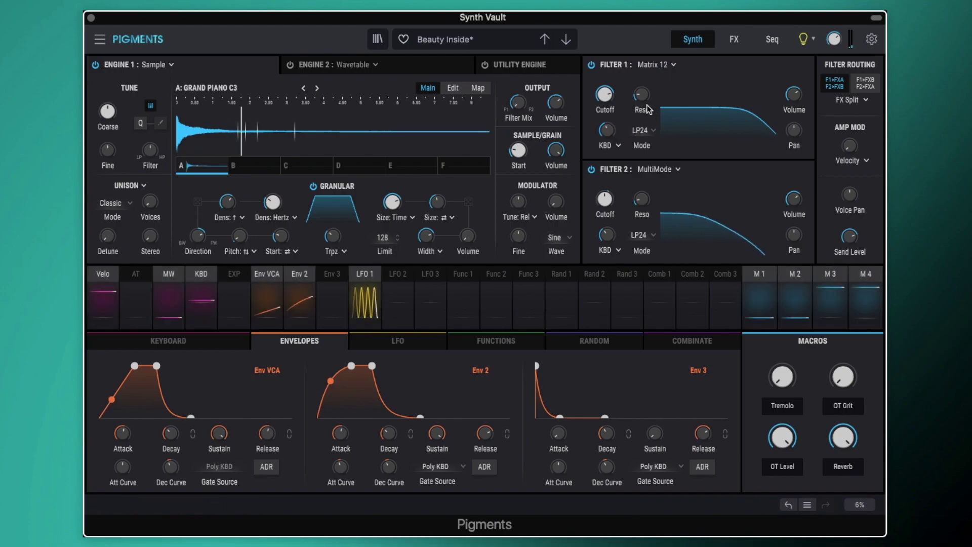
left_click(591, 66)
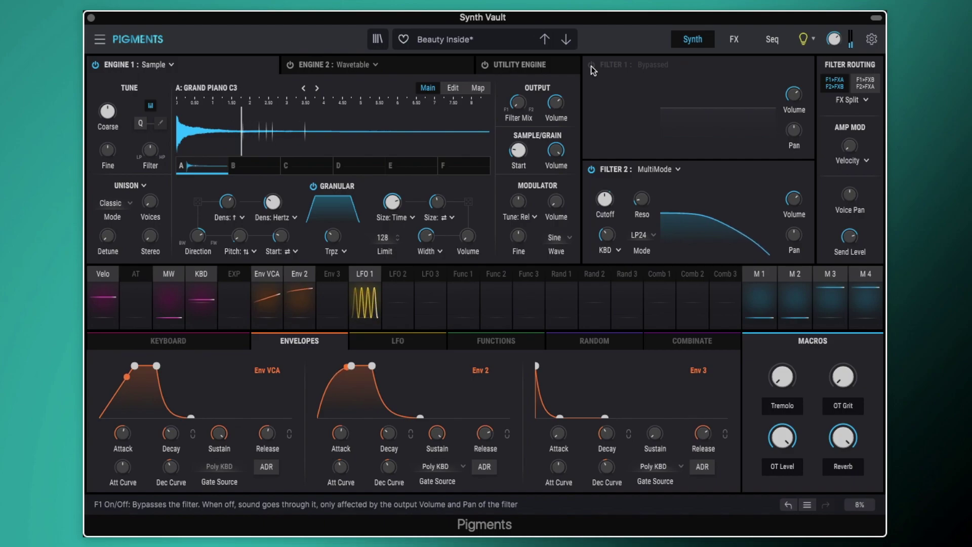
left_click(591, 66)
left_click(591, 66)
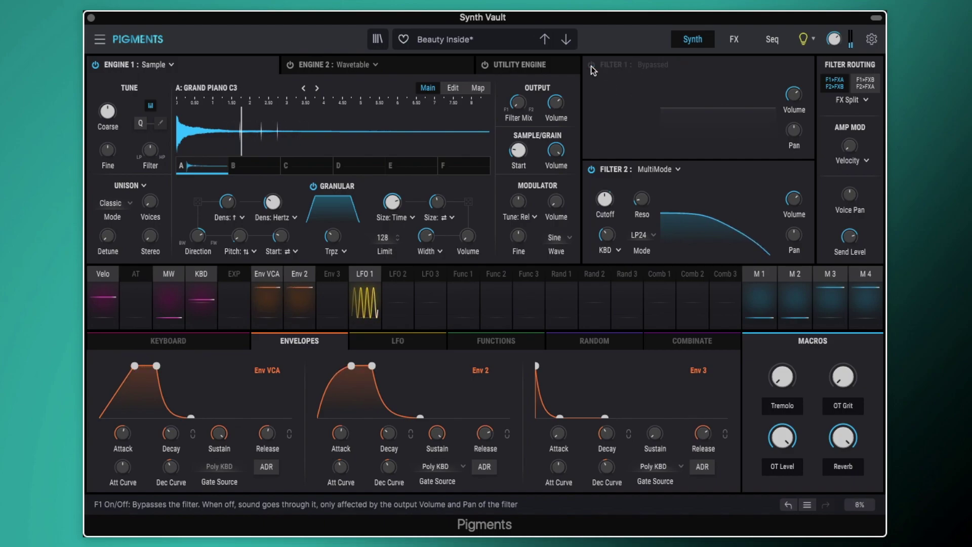
left_click(591, 66)
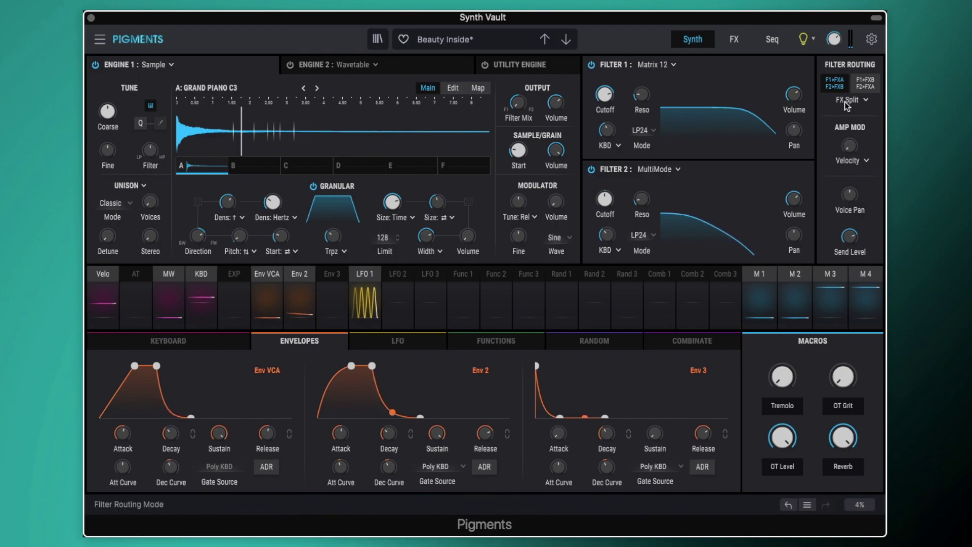
- Switch on the Multi Filter effect in the FX A insert chain
left_click(734, 39)
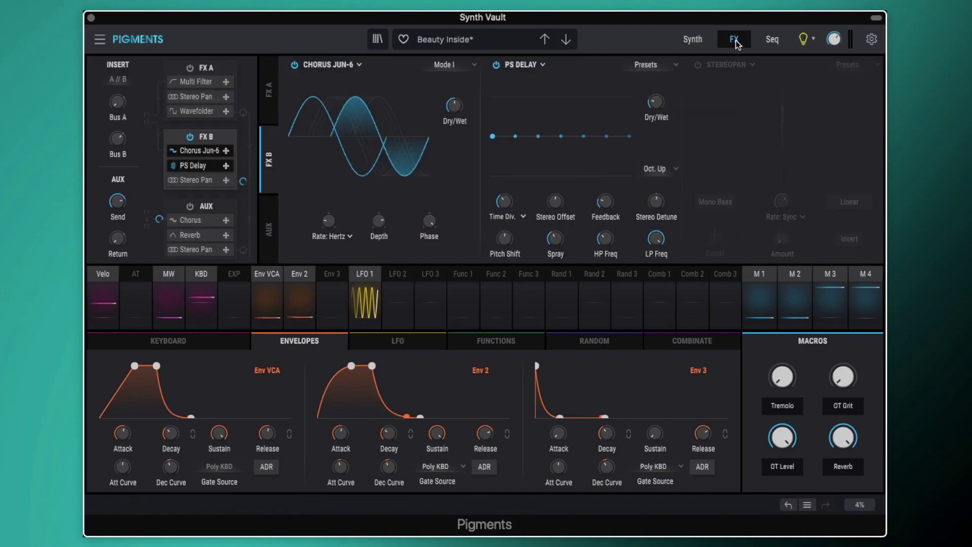
left_click(203, 68)
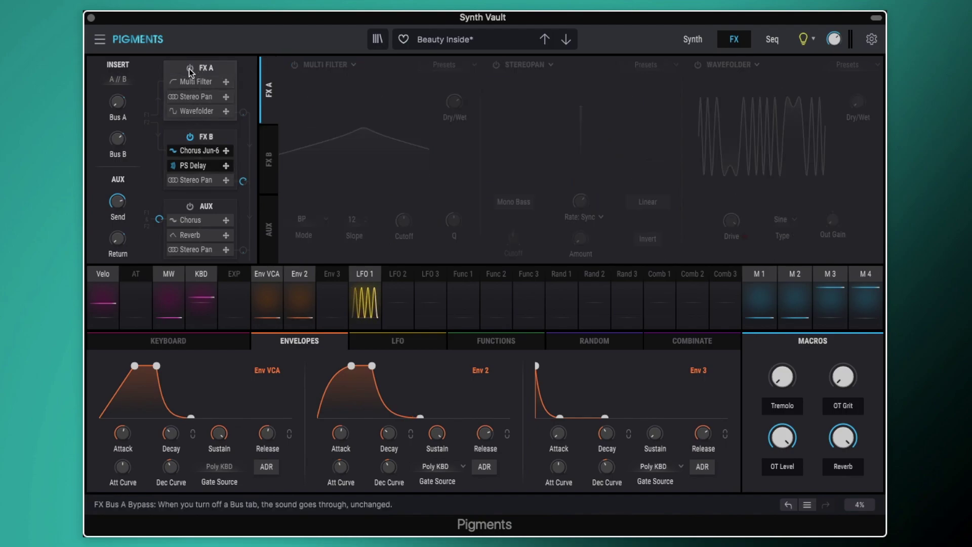
left_click(293, 65)
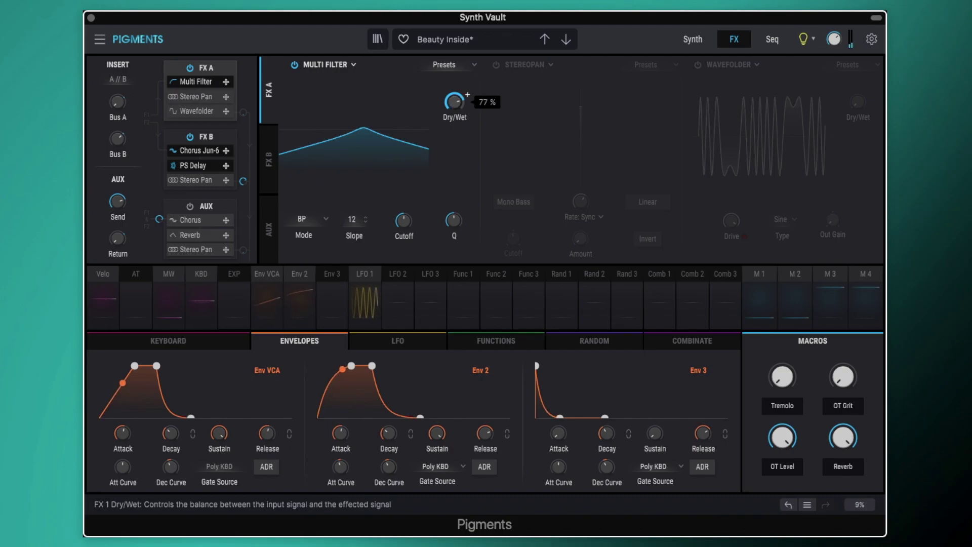
- Set Multi Filter fully wet, raise cutoff to about 1846 Hz, then dry/wet back to 0 %
mouse_move(454, 105)
left_mouse_down()
mouse_move(454, 86)
mouse_move(454, 147)
mouse_move(454, 103)
left_mouse_up()
mouse_move(404, 226)
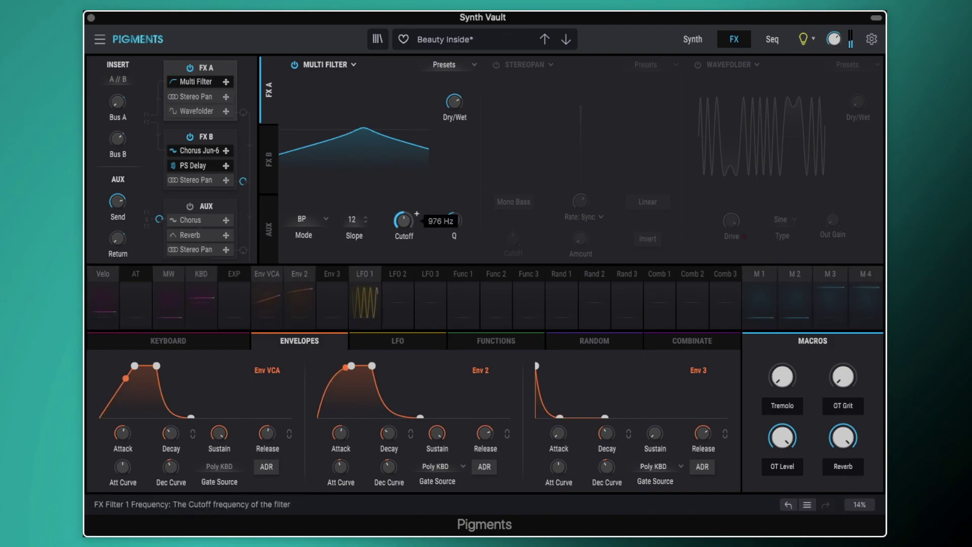
mouse_move(403, 225)
left_mouse_down()
mouse_move(404, 206)
mouse_move(404, 226)
left_mouse_up()
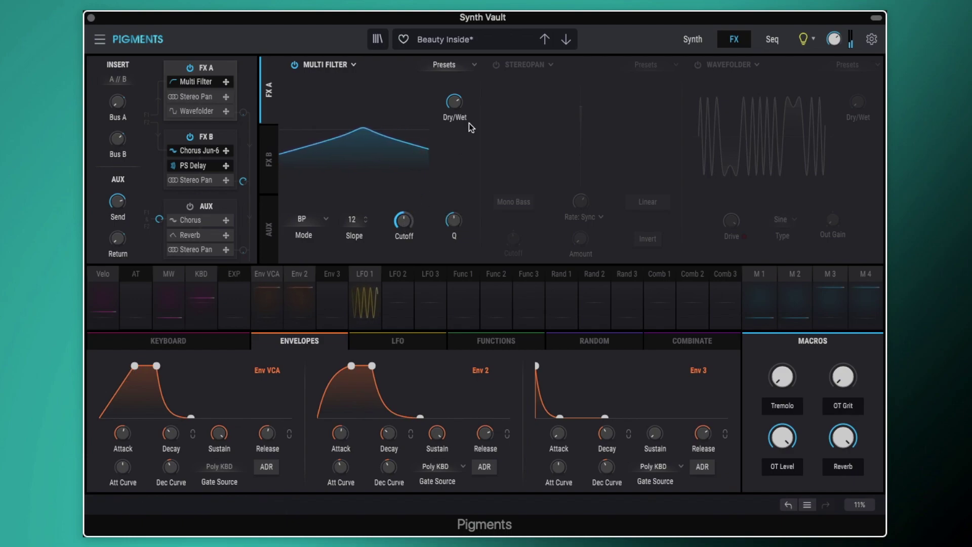
left_click_drag(455, 103, 454, 122)
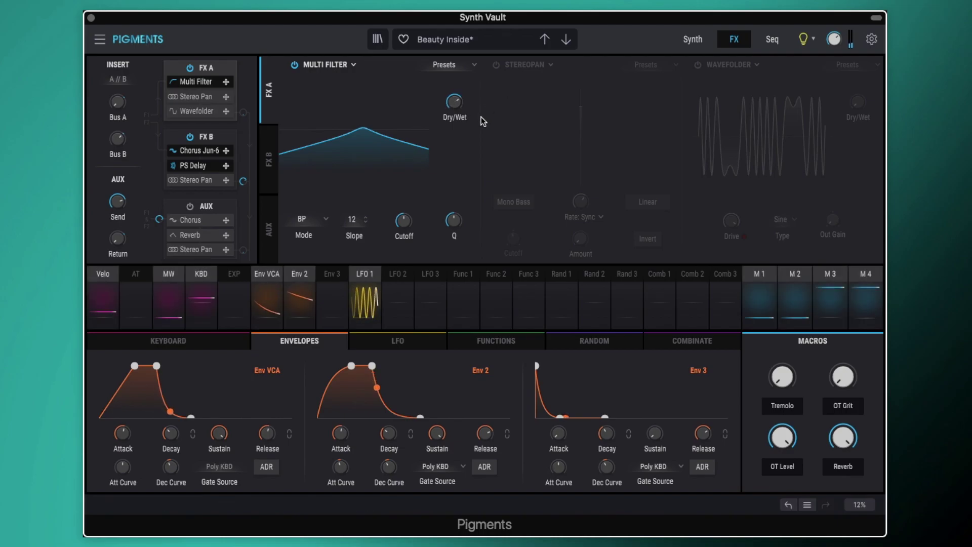
- Return to the Synth page, check the Engine 2 Wavetable, then show the Engine 1 piano sample
left_click(690, 40)
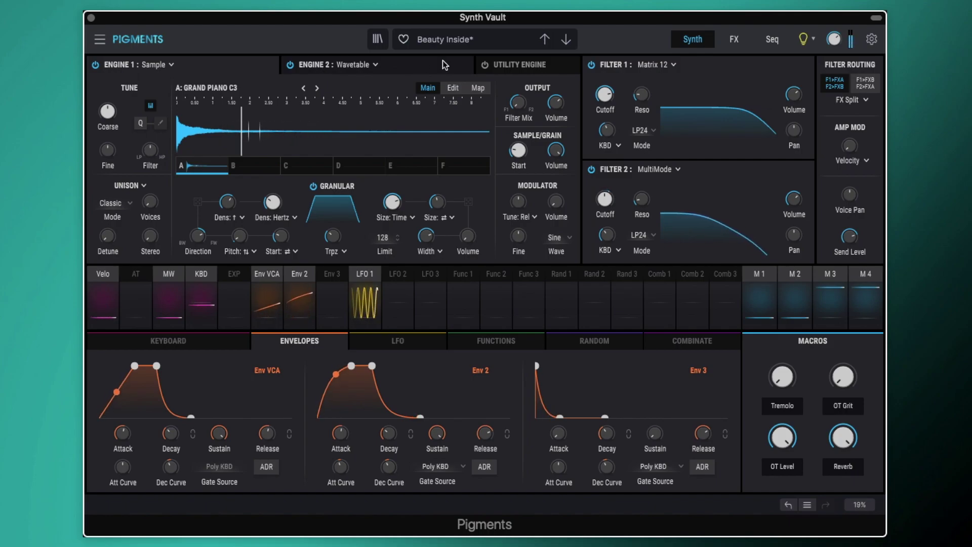
mouse_move(834, 41)
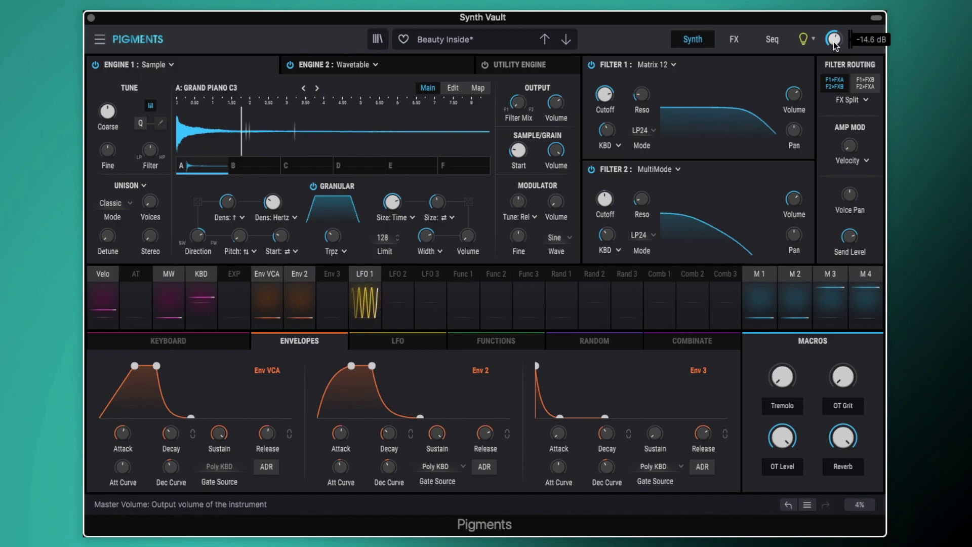
left_click(435, 64)
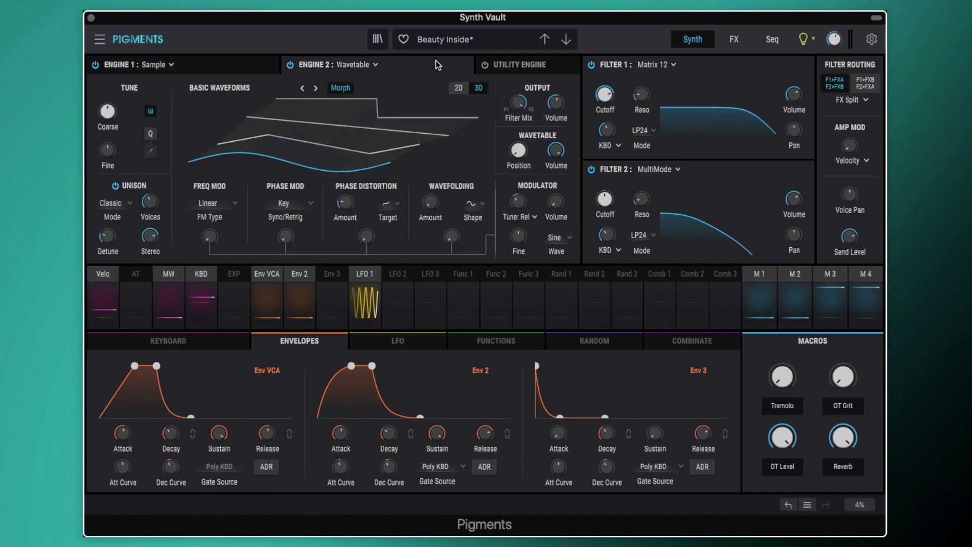
left_click(254, 66)
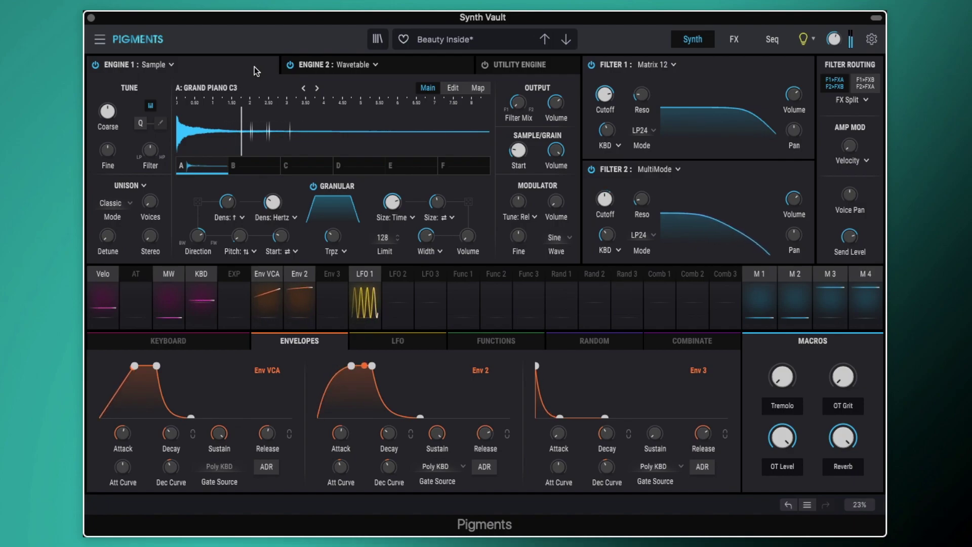
left_click(735, 40)
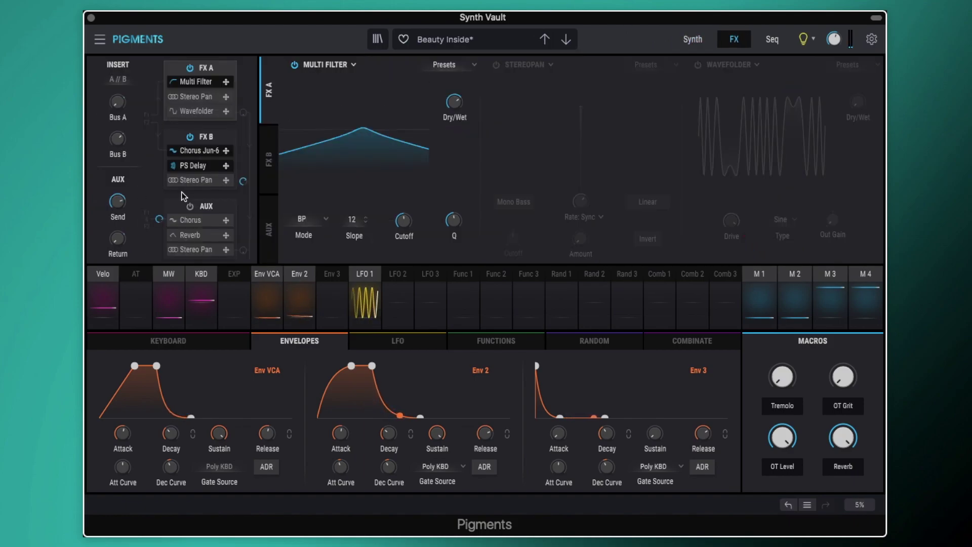
left_click(191, 207)
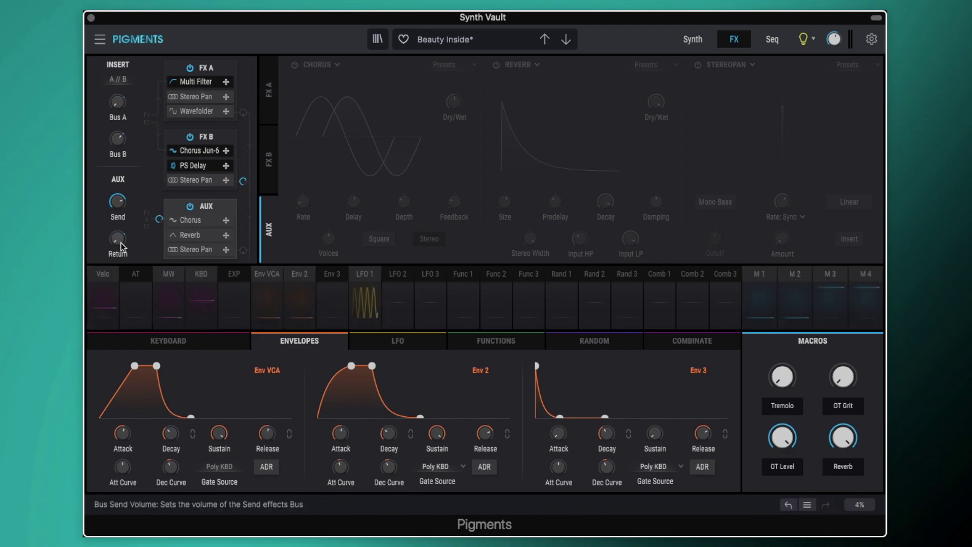
left_click(295, 66)
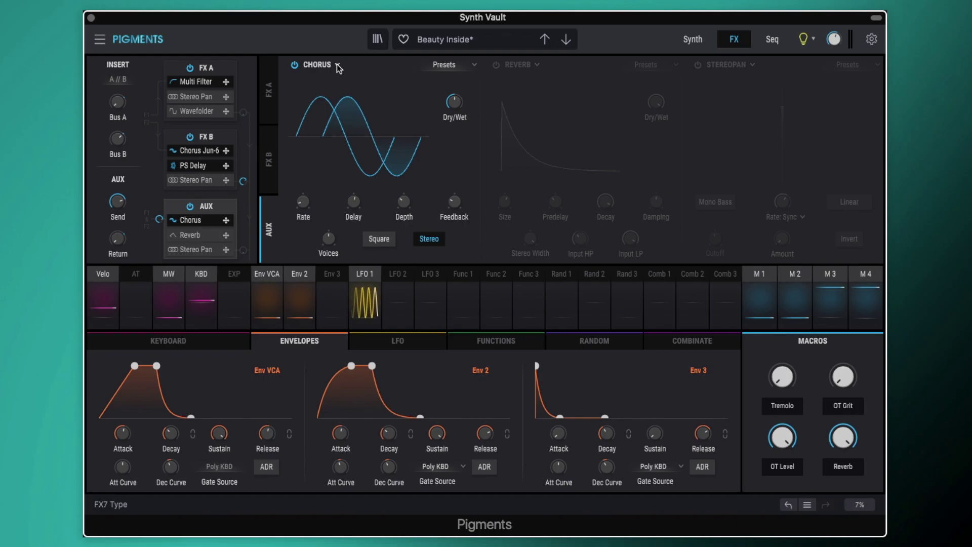
mouse_move(451, 104)
mouse_move(303, 204)
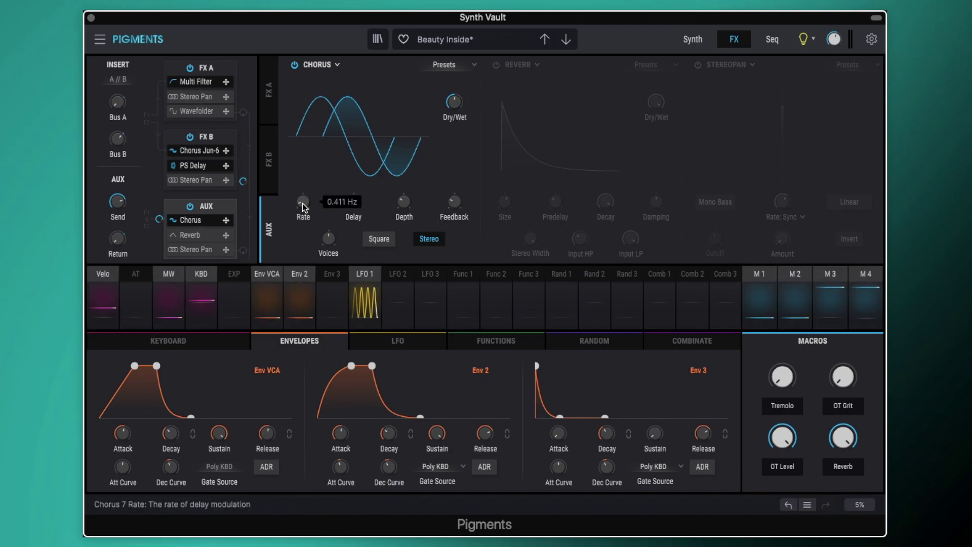
mouse_move(354, 202)
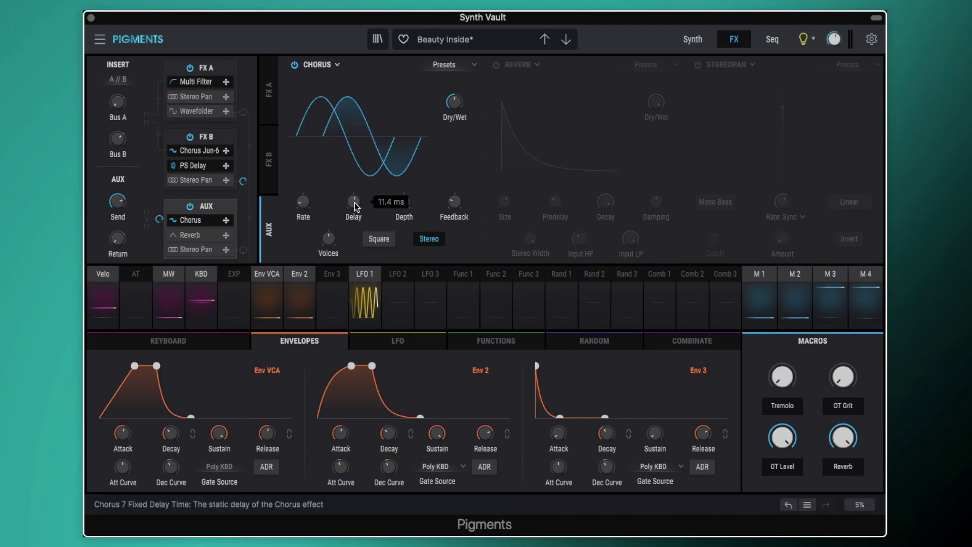
mouse_move(404, 203)
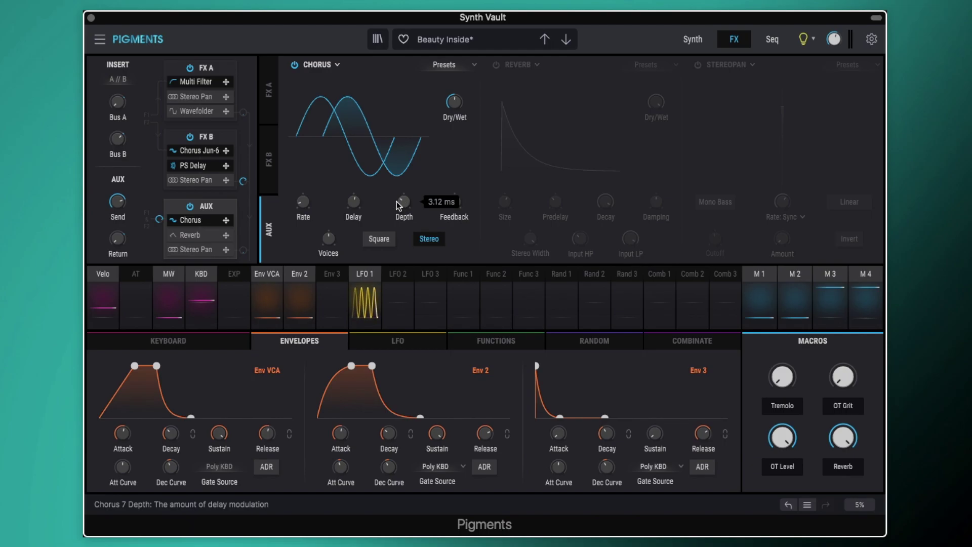
mouse_move(455, 204)
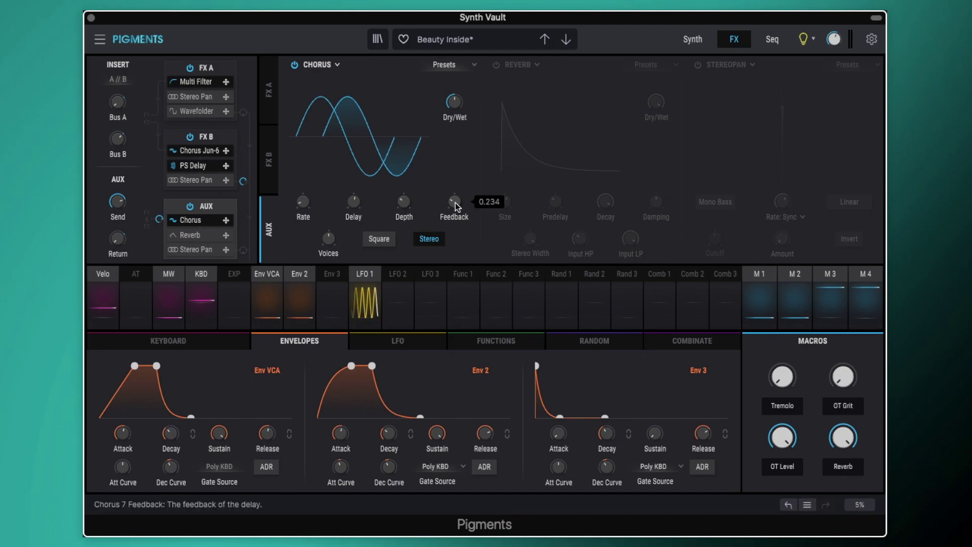
mouse_move(328, 243)
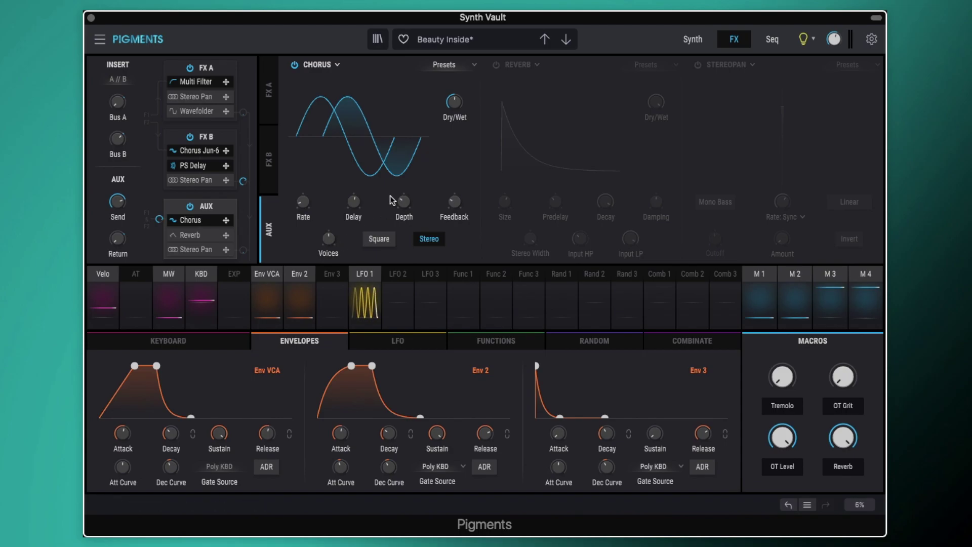
- Switch on the AUX Reverb and check its knob values, including the 15008 Hz input low-pass
left_click(497, 65)
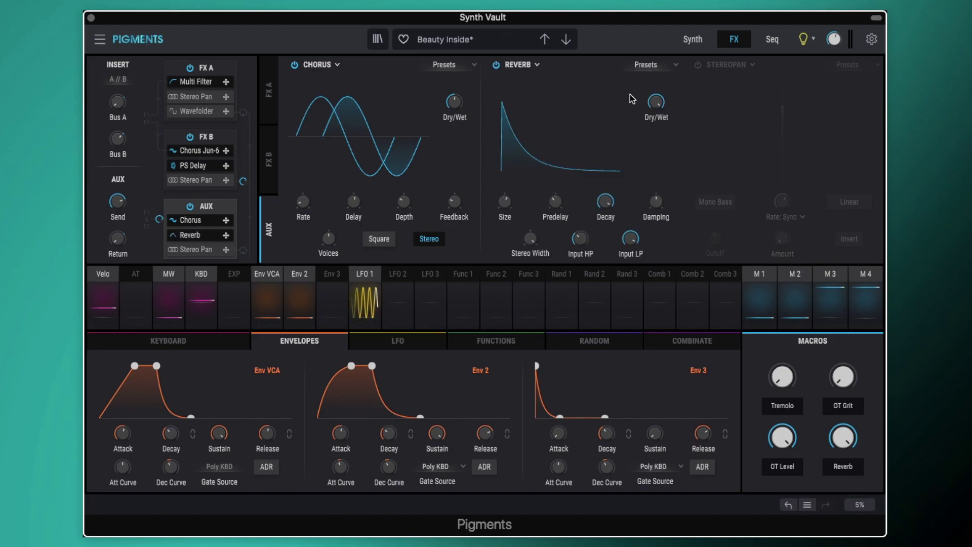
mouse_move(657, 107)
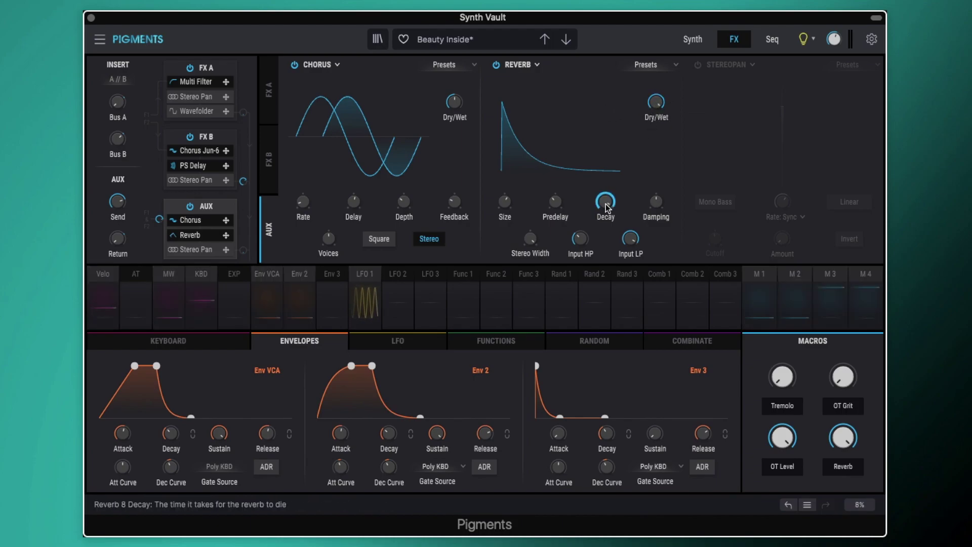
mouse_move(607, 204)
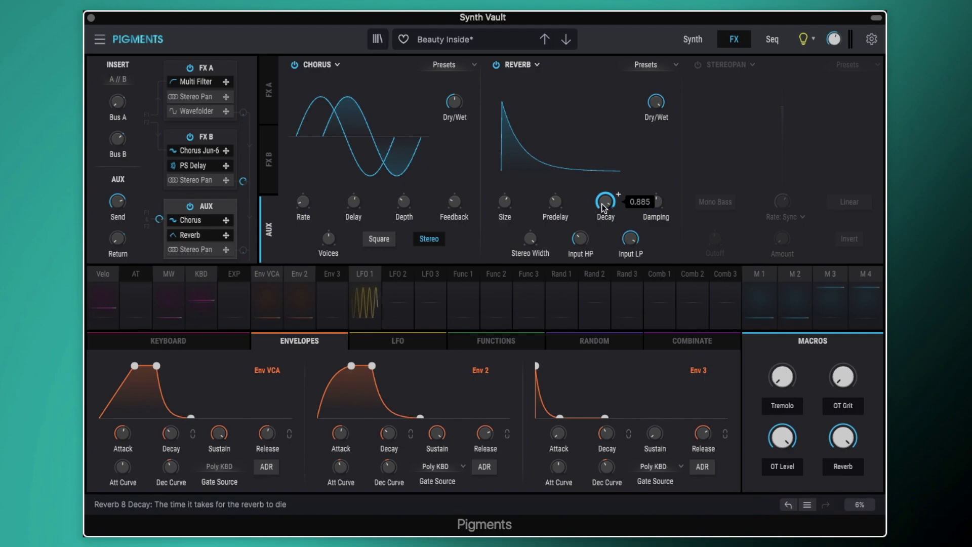
mouse_move(503, 205)
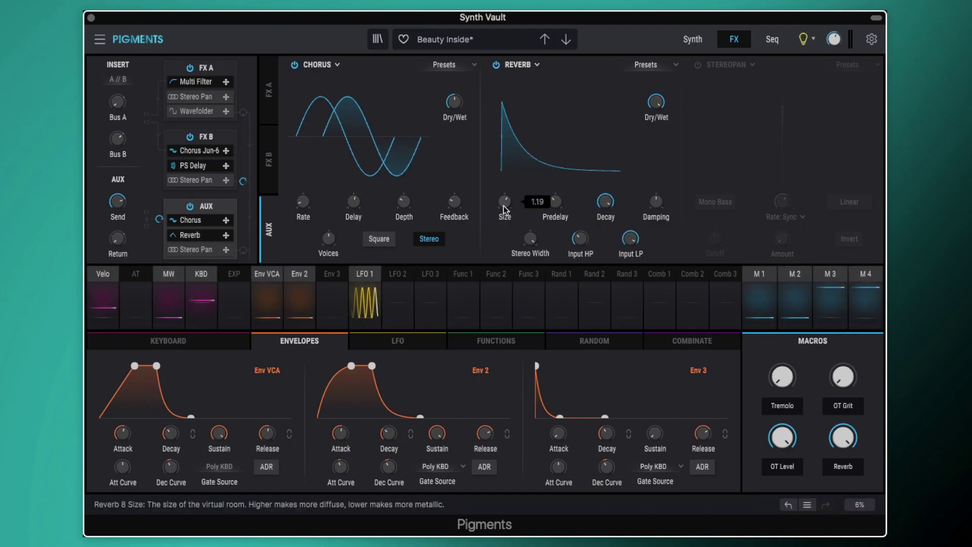
mouse_move(556, 207)
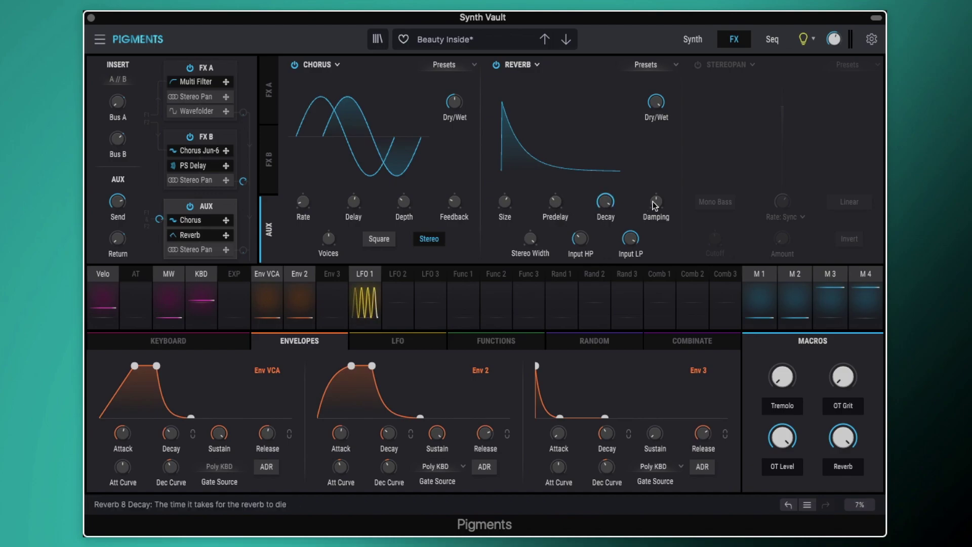
mouse_move(661, 204)
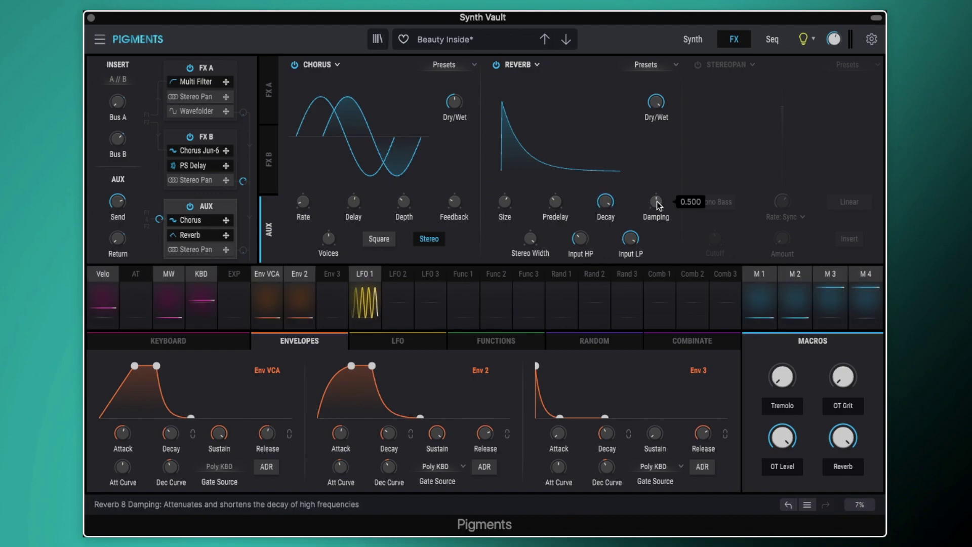
mouse_move(578, 240)
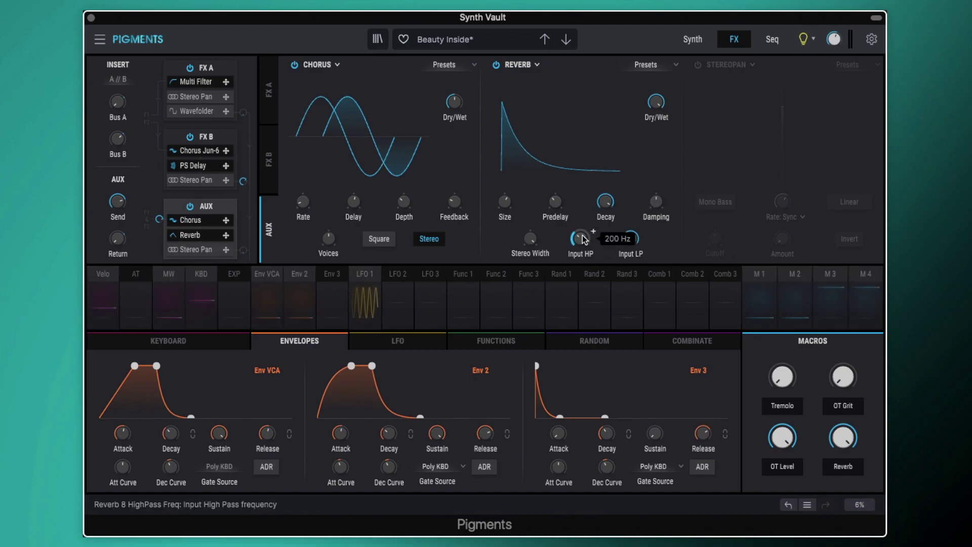
mouse_move(633, 240)
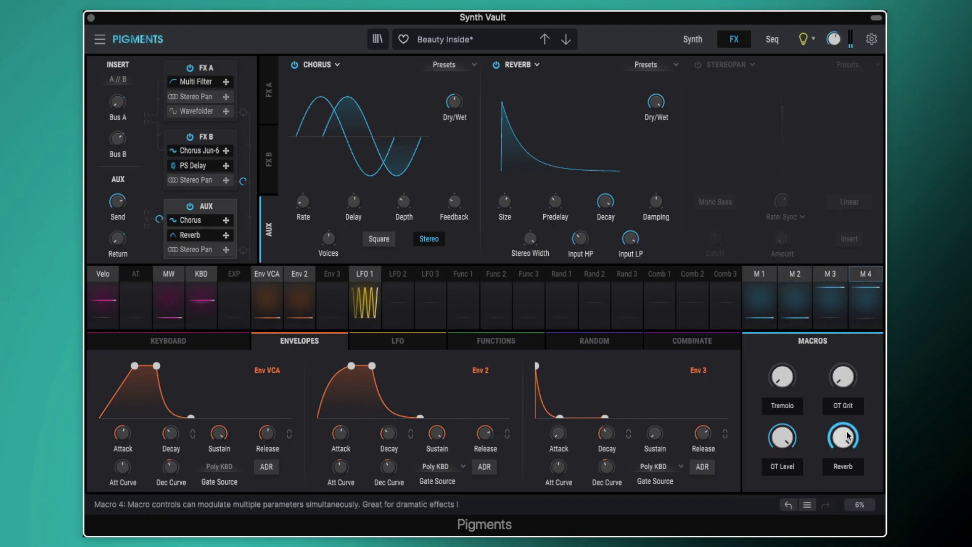
- Check the Reverb macro (M4) routing to the AUX send volume, then close the list
mouse_move(858, 431)
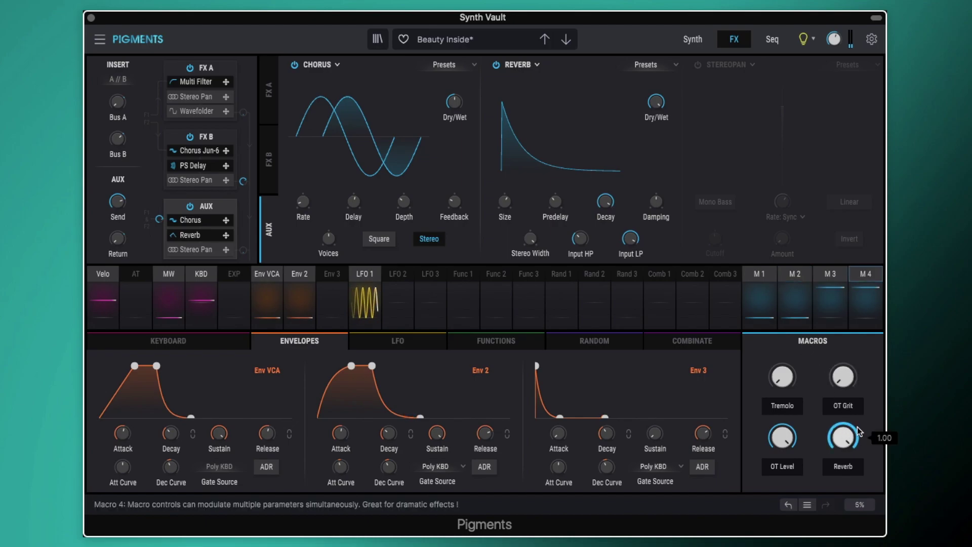
left_click(867, 277)
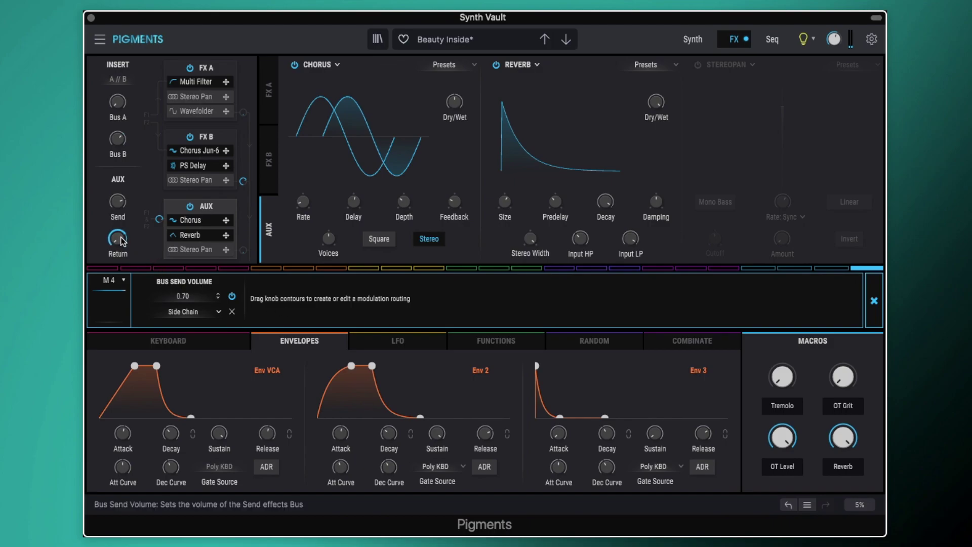
mouse_move(118, 241)
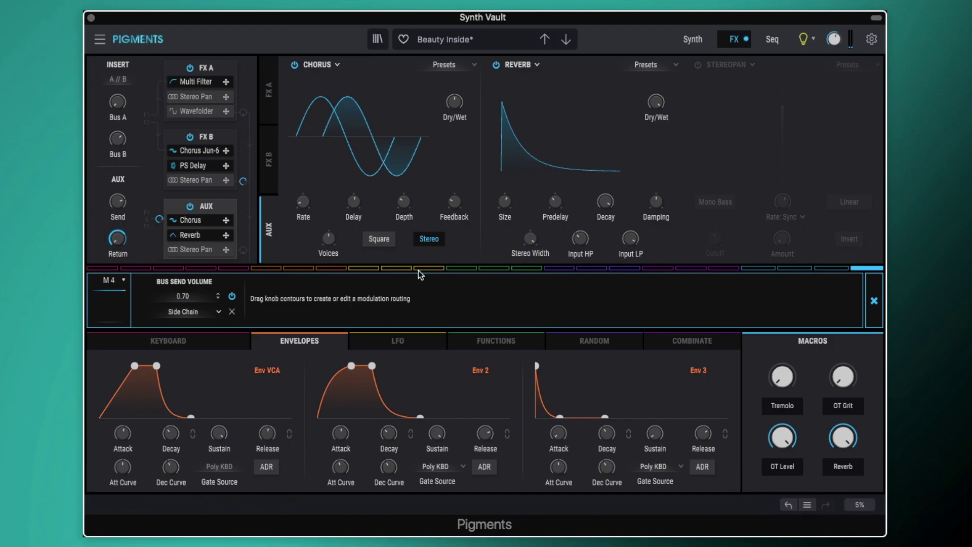
left_click(873, 300)
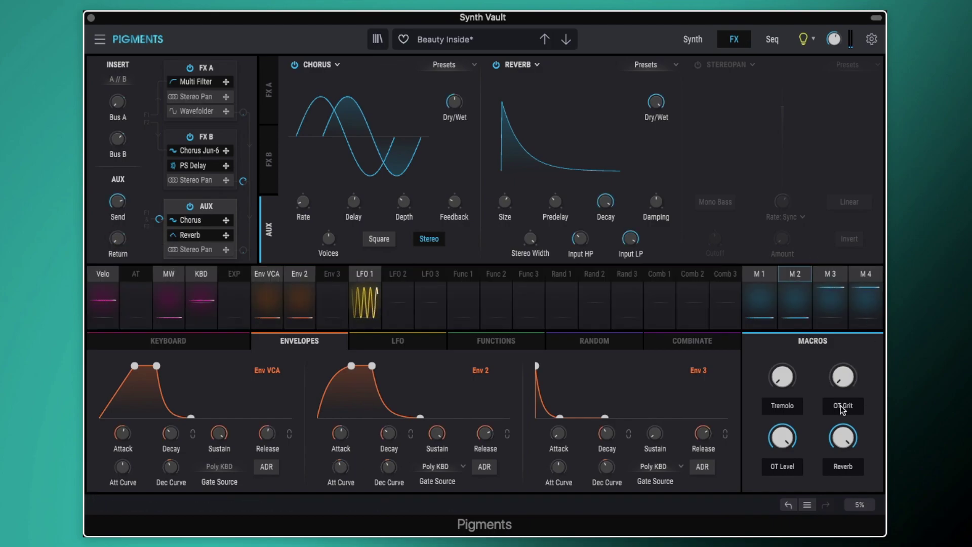
- Reset the Reverb macro and raise it to 1.00, returning to the Synth page
double_click(843, 436)
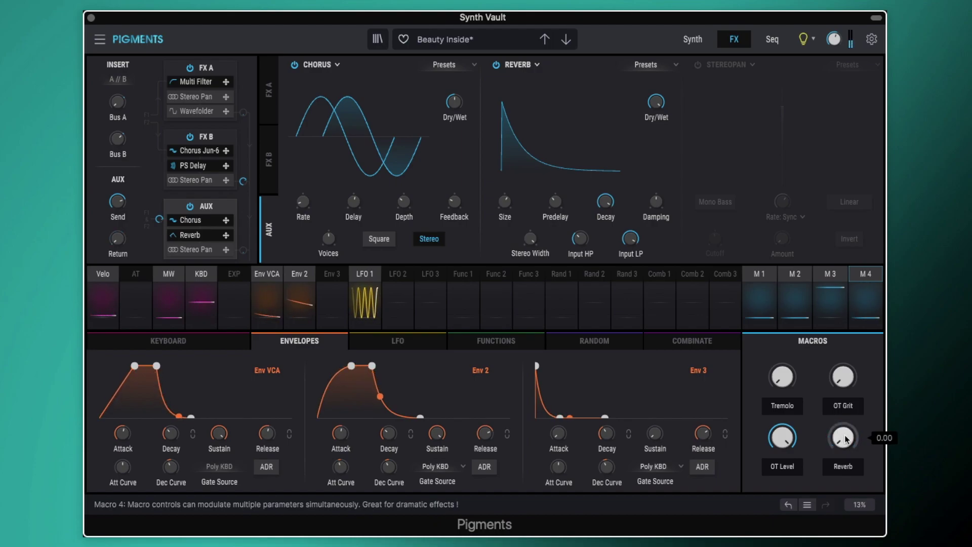
left_click_drag(844, 438, 845, 438)
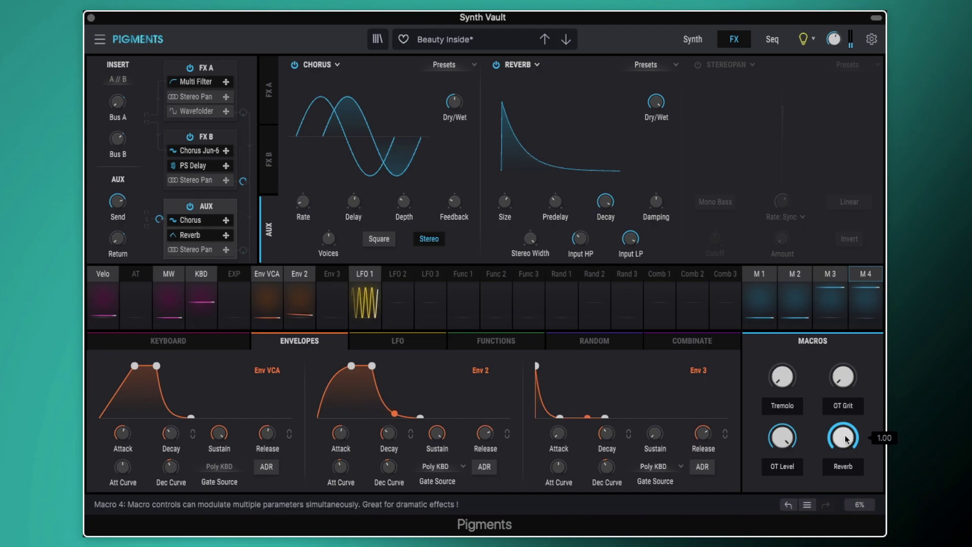
left_click(692, 39)
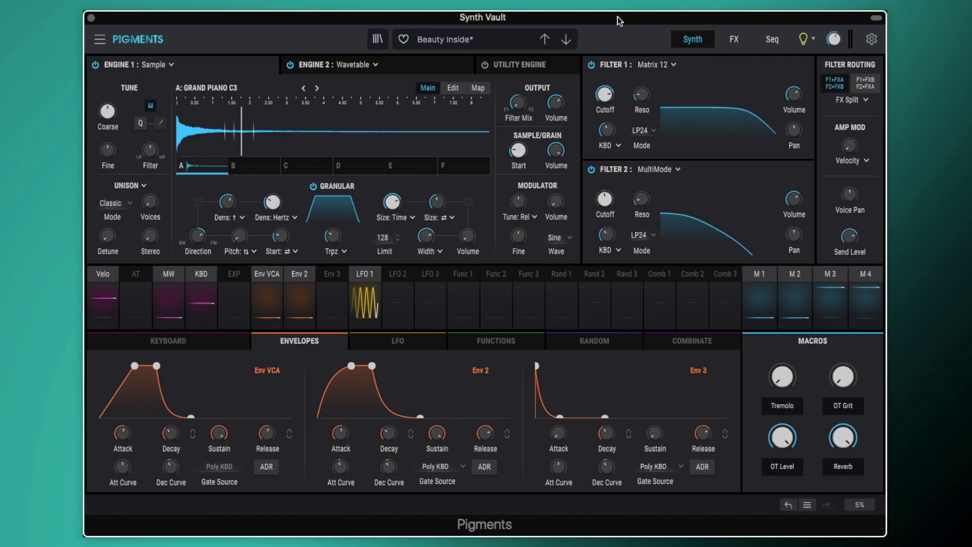
- Switch on Stereo Pan in both the FX A and FX B insert chains
left_click(734, 40)
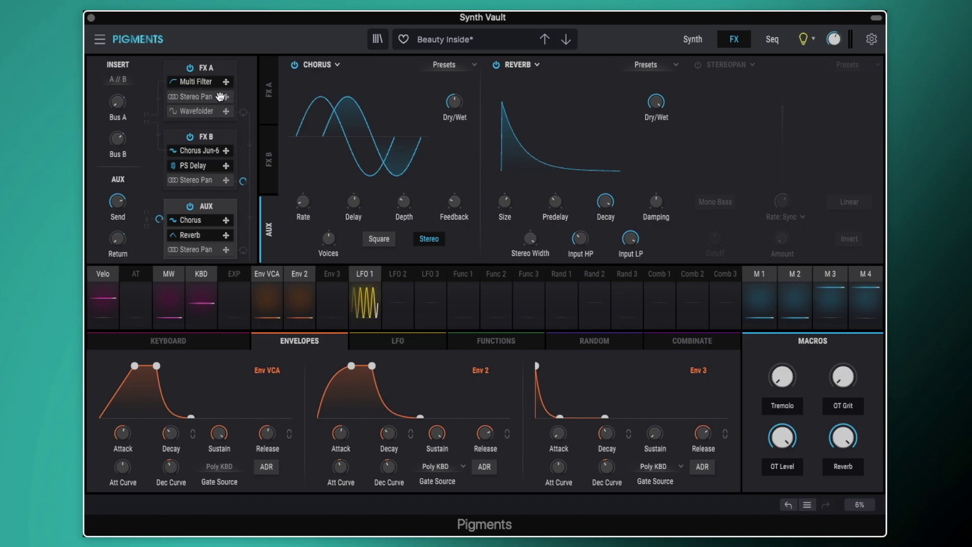
left_click(677, 38)
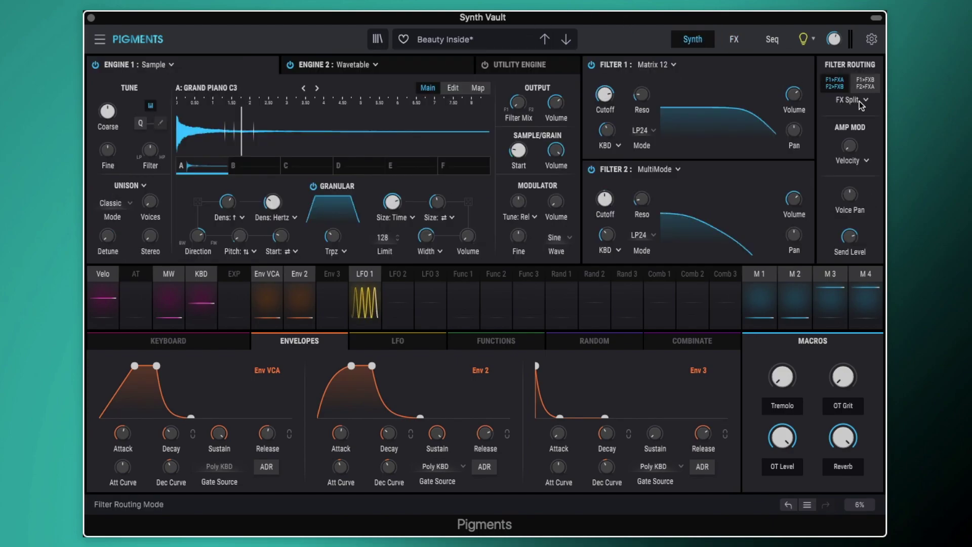
left_click(735, 41)
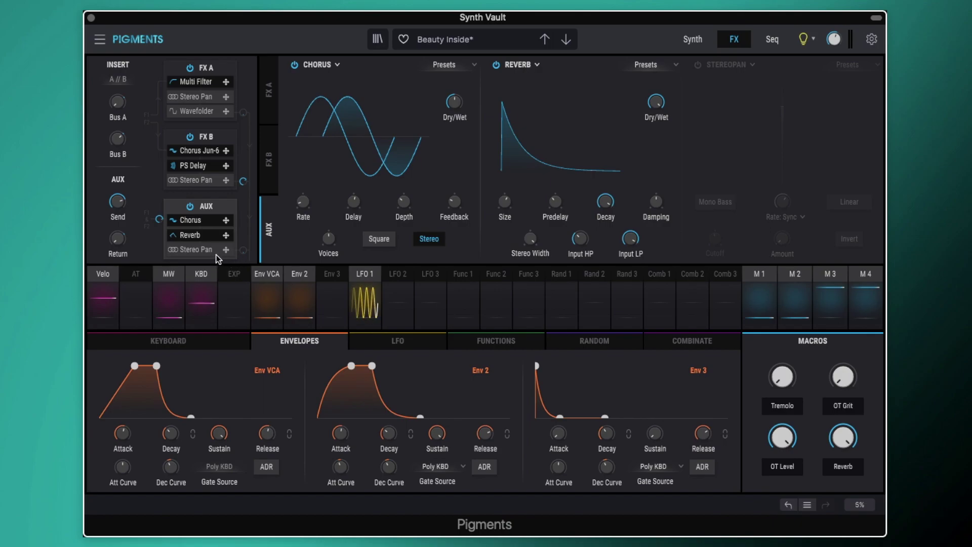
left_click(209, 71)
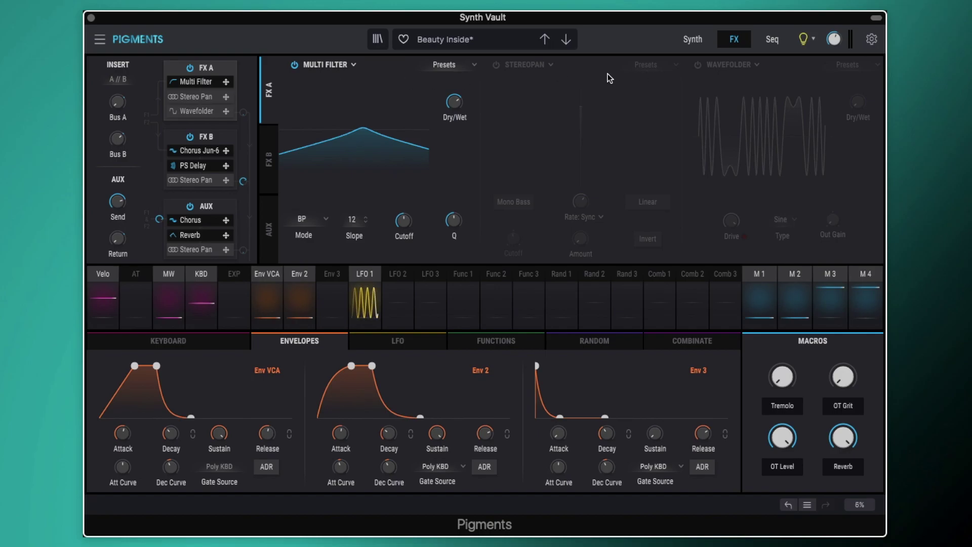
left_click(497, 65)
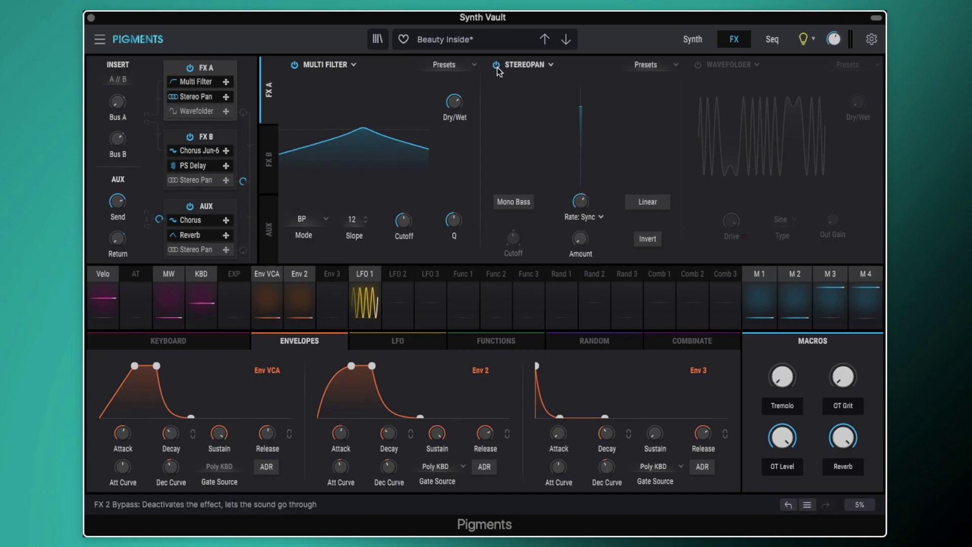
left_click(225, 137)
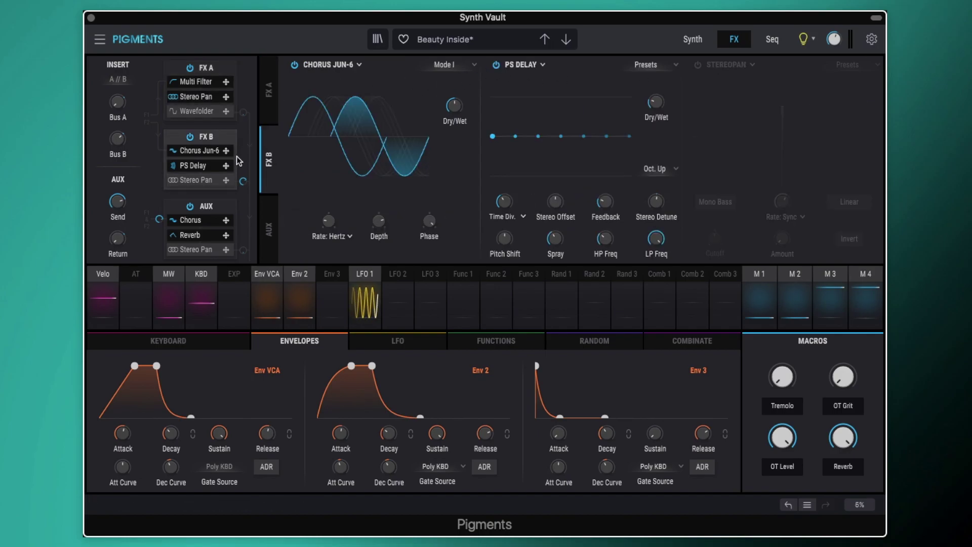
left_click(698, 64)
- Review the AUX, FX A and FX B chains, then list the mod wheel's pan-amount routings
left_click(215, 209)
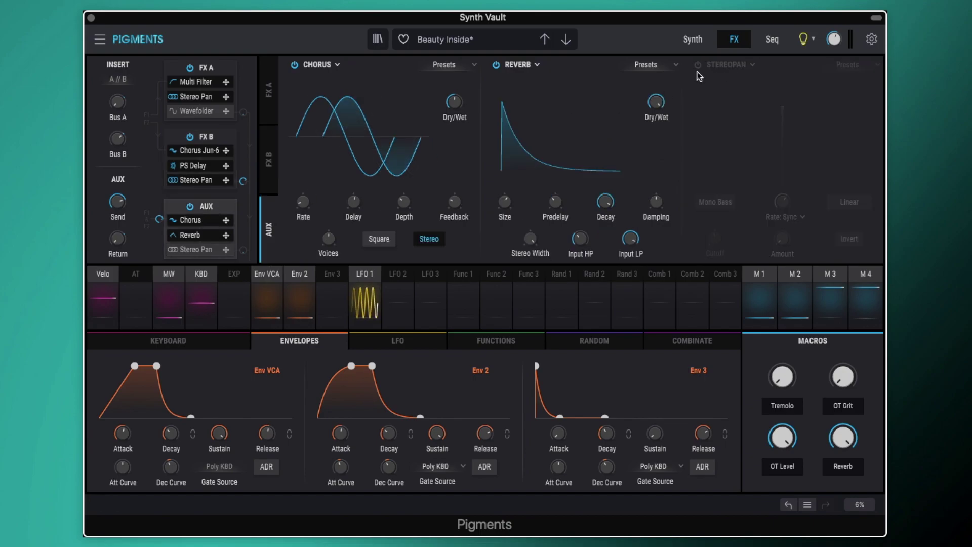
left_click(221, 73)
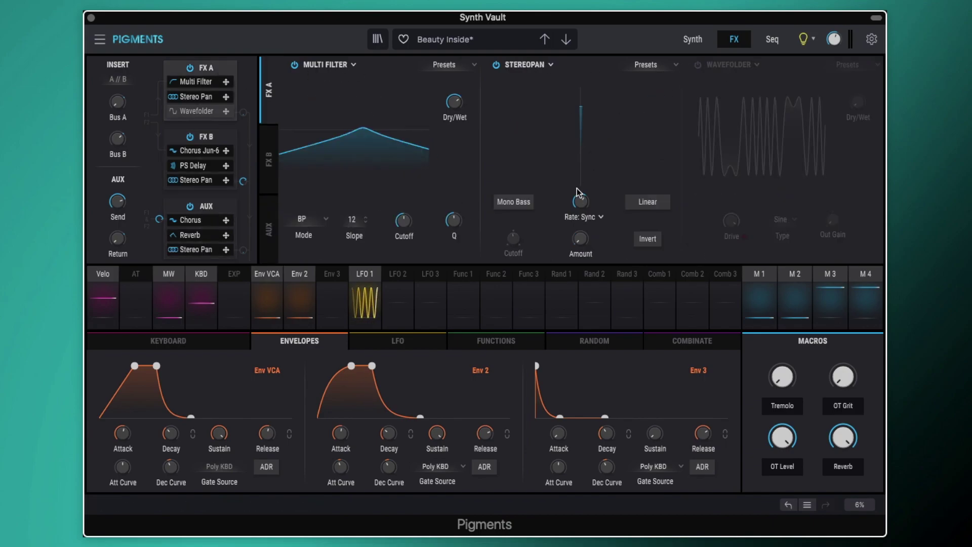
mouse_move(580, 205)
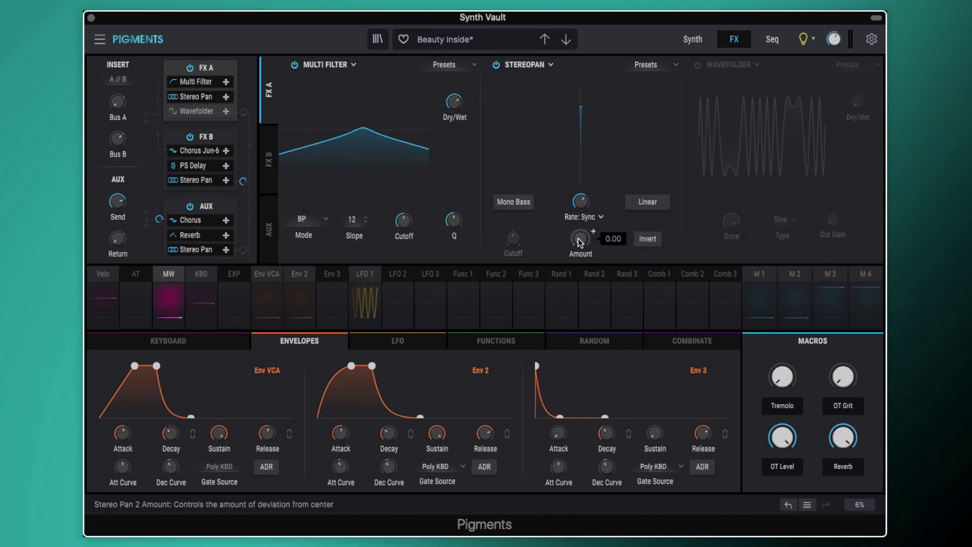
left_click(229, 147)
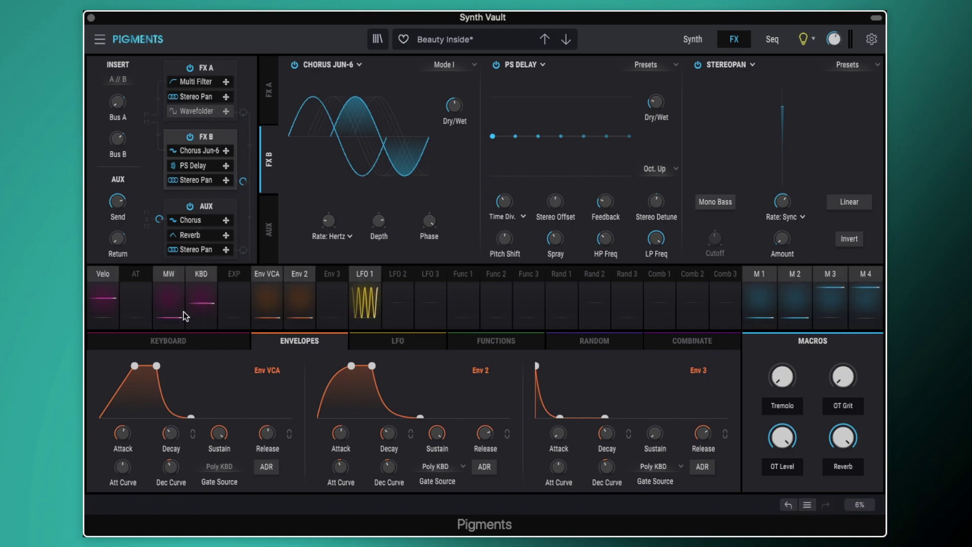
left_click(169, 274)
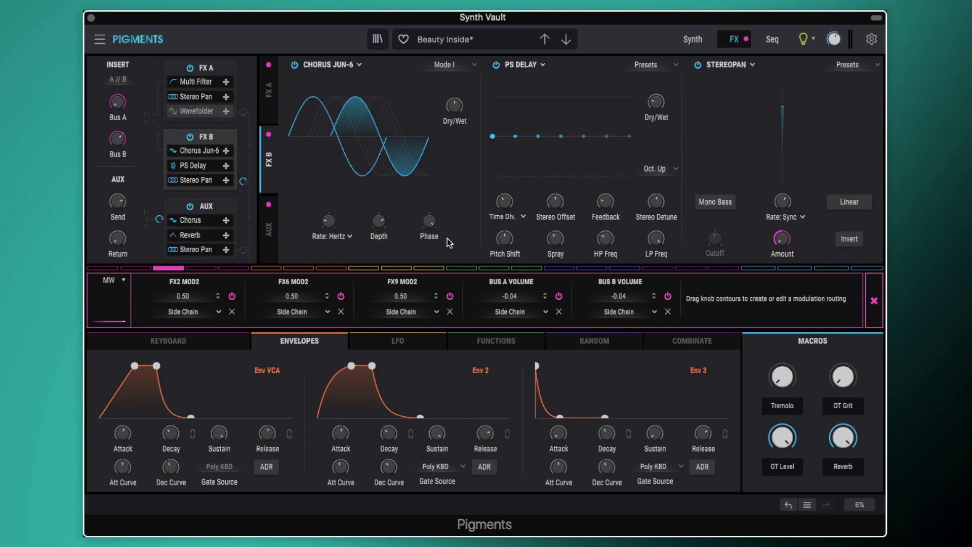
- Show the AUX then FX A chains and close the mod wheel routing list
left_click(211, 214)
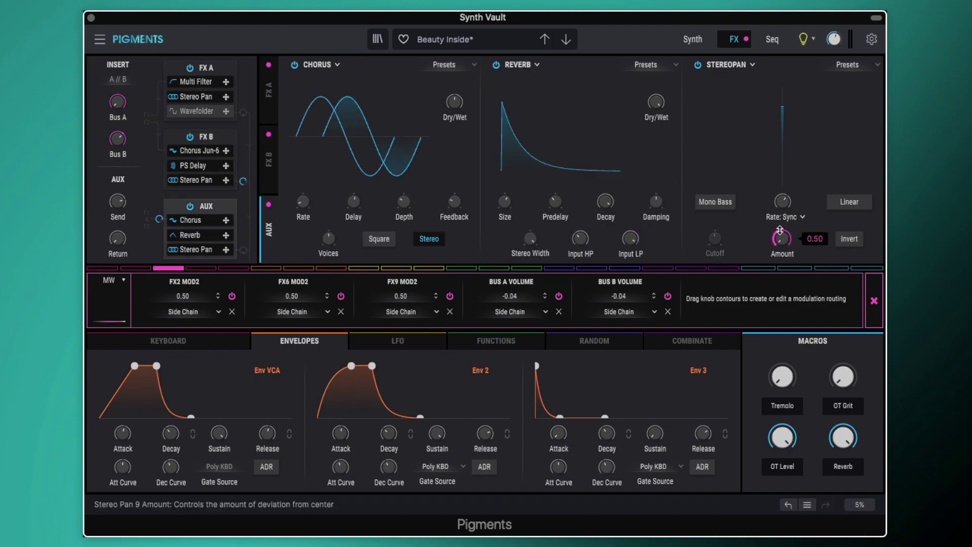
left_click(219, 74)
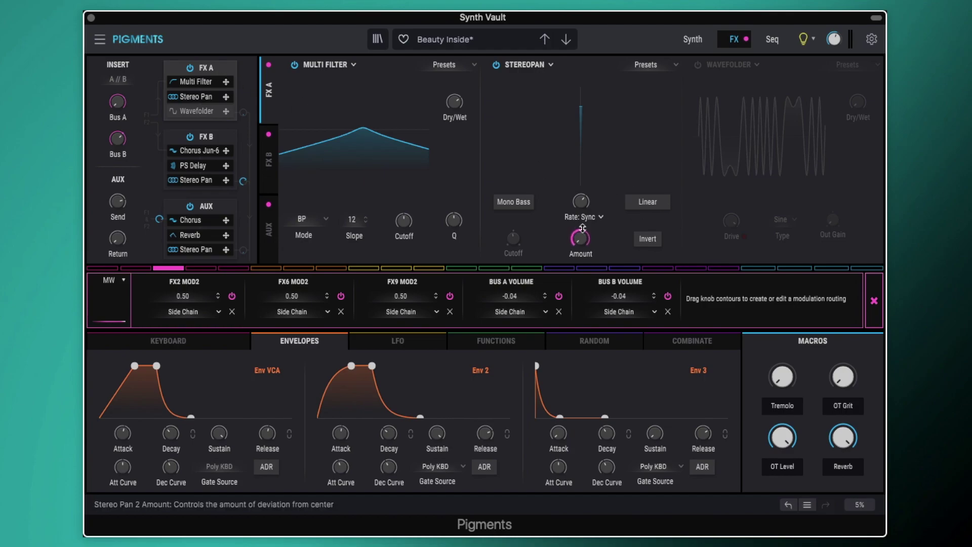
mouse_move(583, 228)
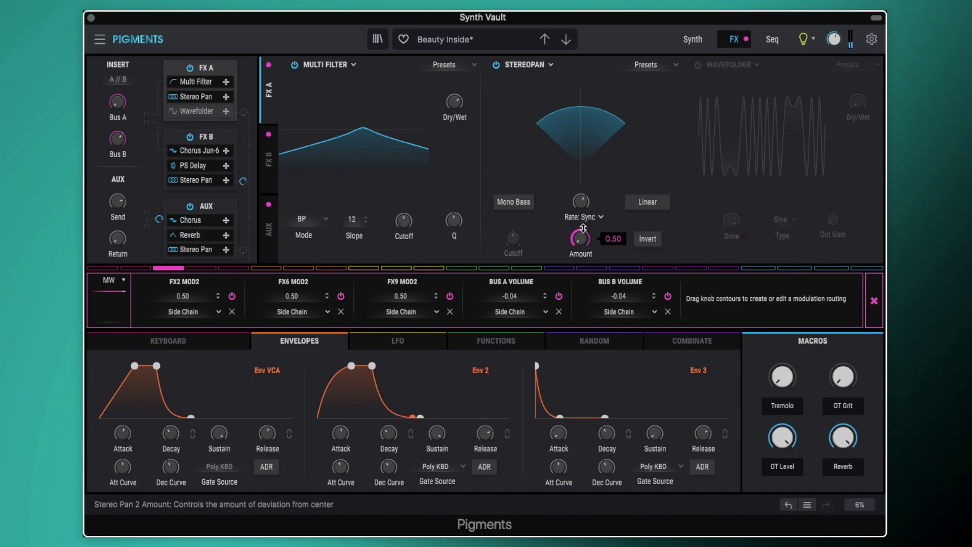
left_click(873, 301)
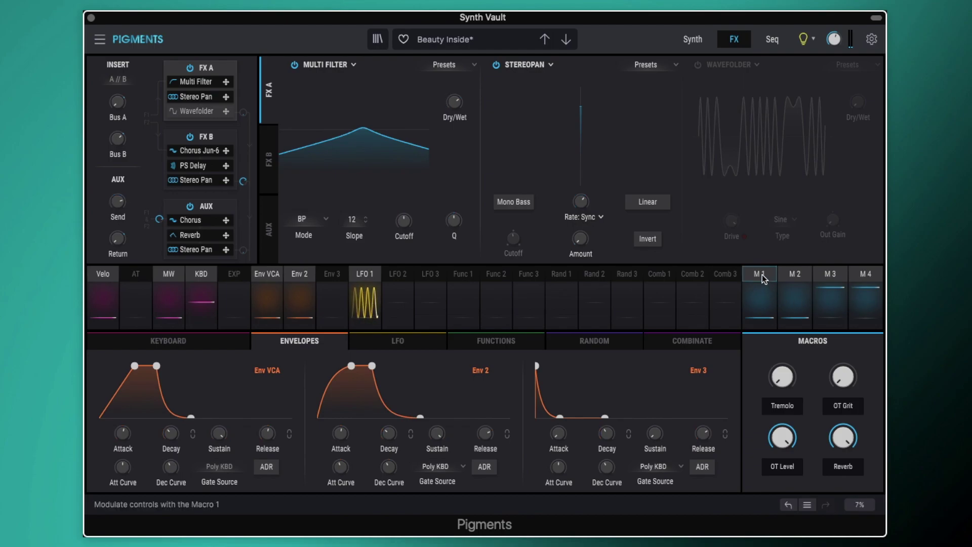
- Show the LFO panel and read LFO 1's sine waveform, 1/16 sync rate and 180° phase
mouse_move(786, 375)
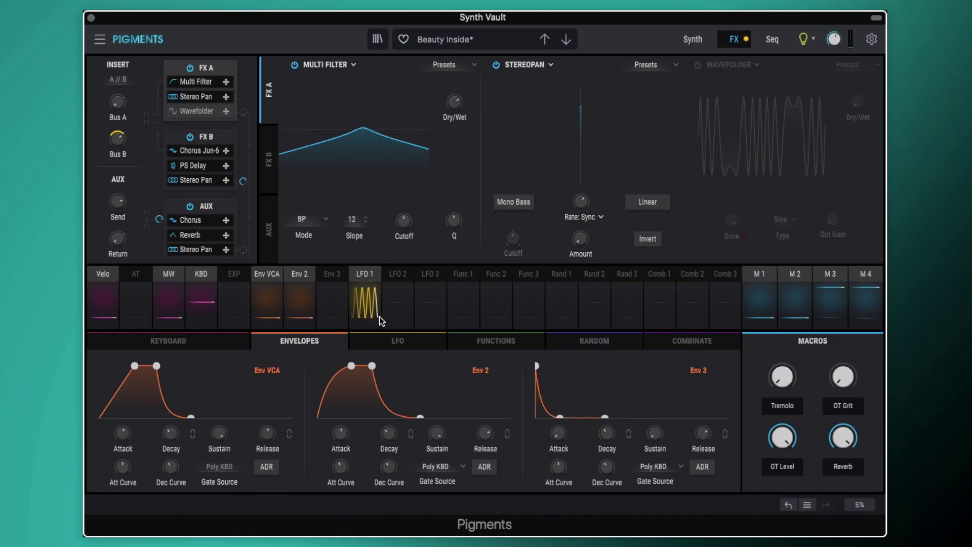
left_click(396, 342)
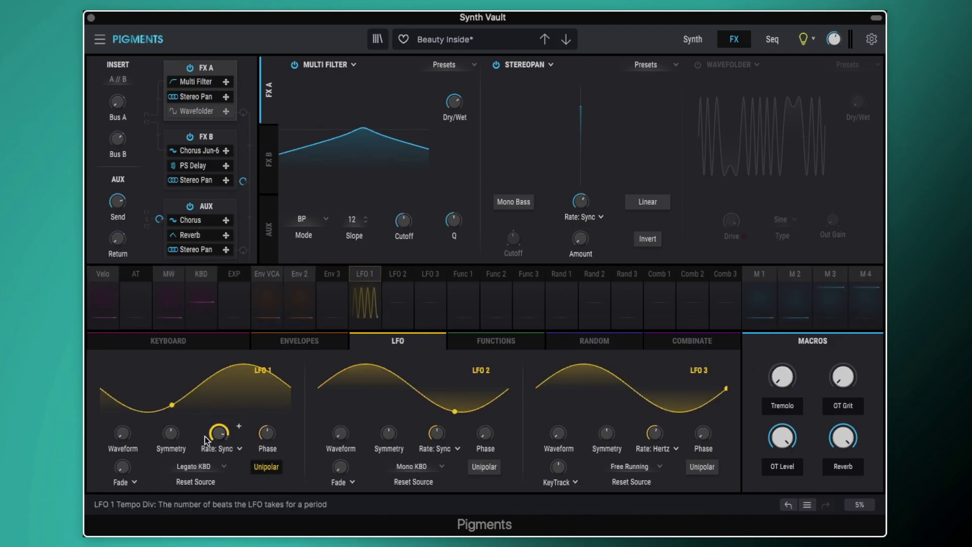
mouse_move(123, 428)
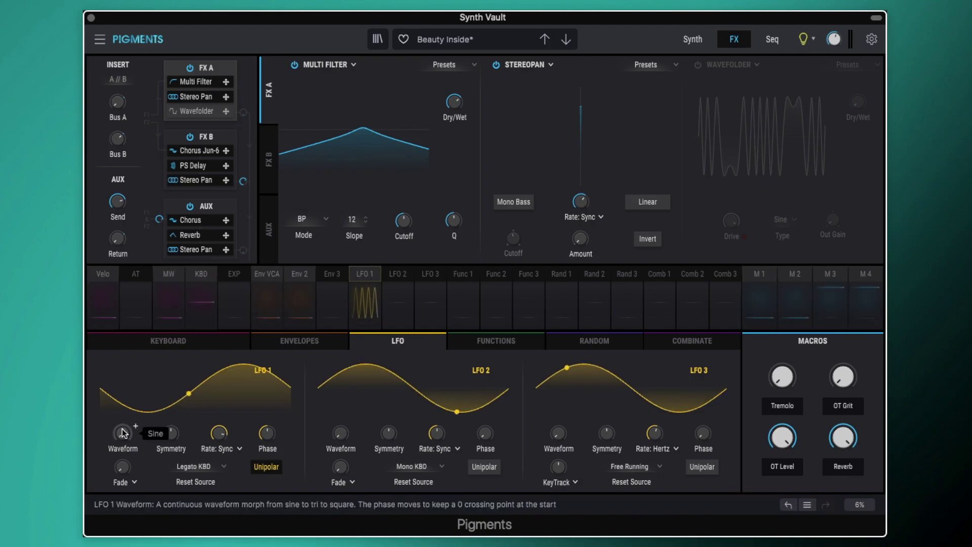
mouse_move(218, 433)
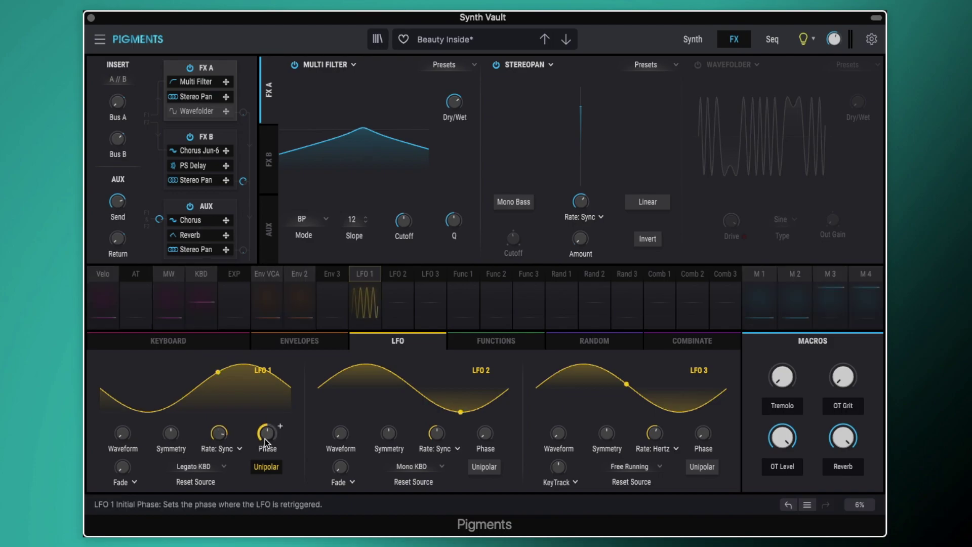
mouse_move(266, 432)
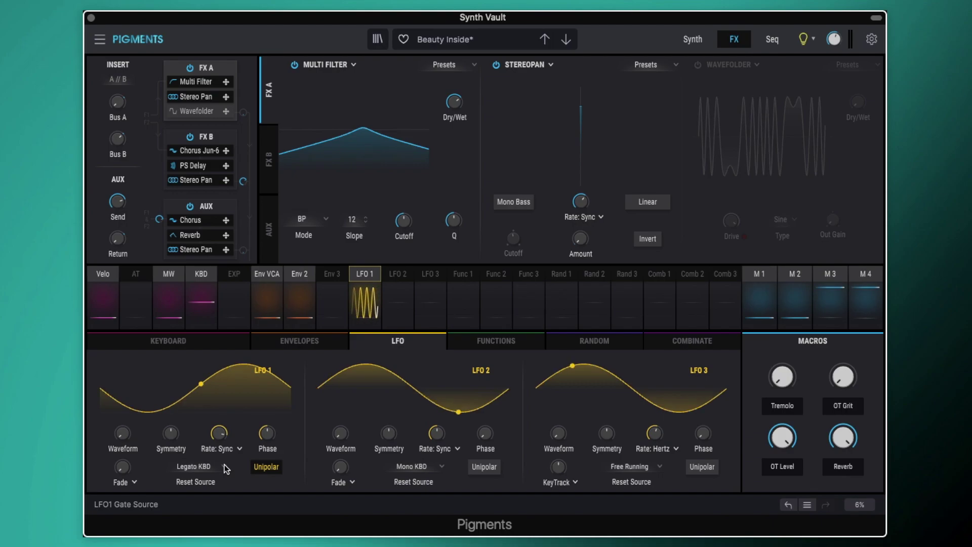
left_click(394, 330)
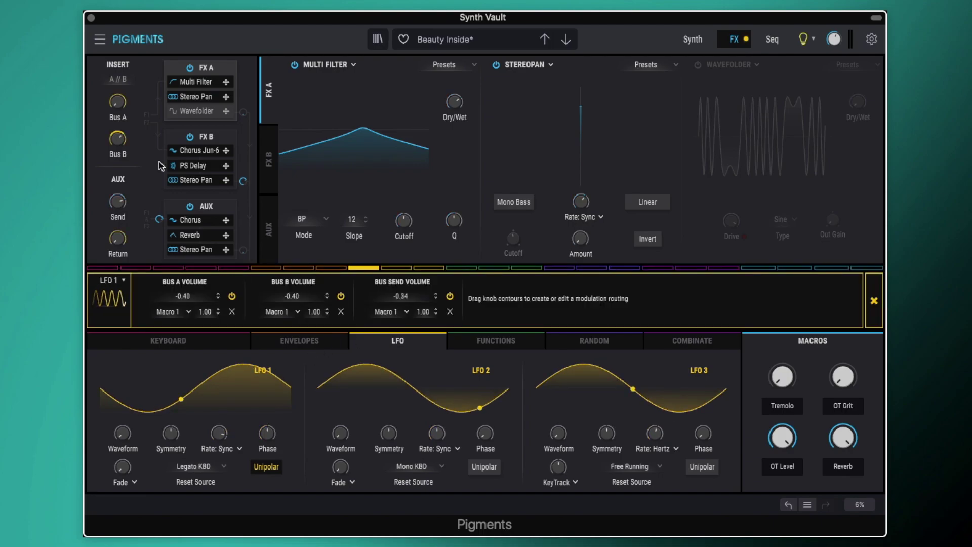
mouse_move(124, 97)
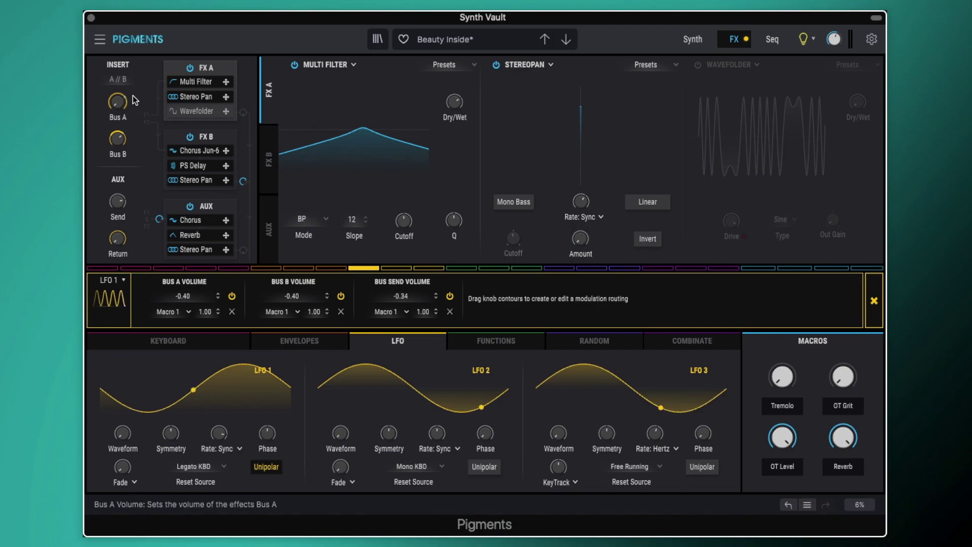
left_click(688, 40)
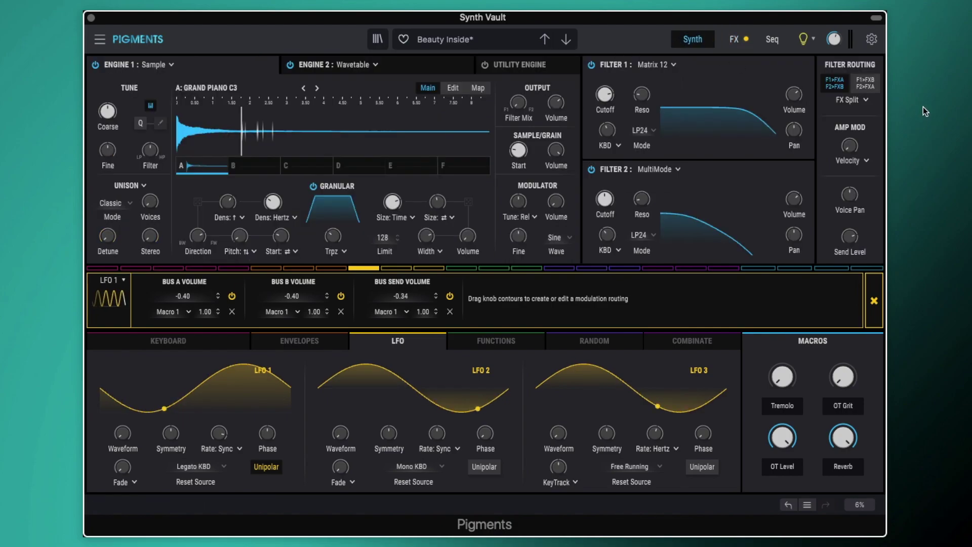
left_click(734, 39)
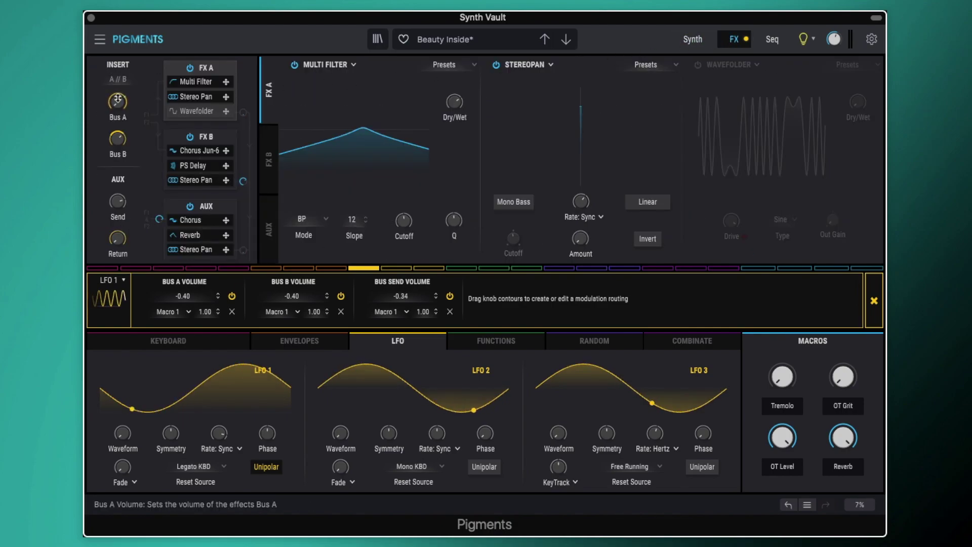
mouse_move(127, 98)
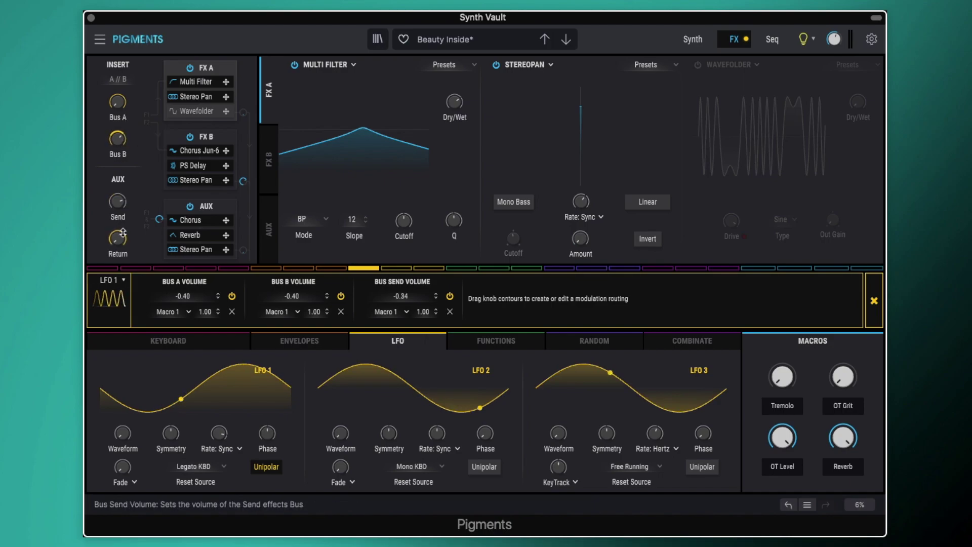
mouse_move(123, 242)
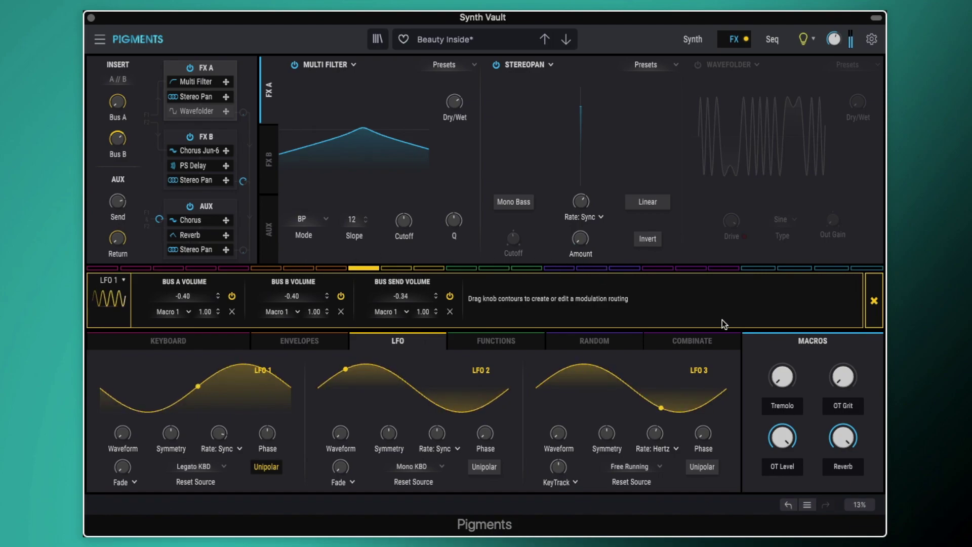
mouse_move(782, 376)
left_click_drag(783, 377, 782, 332)
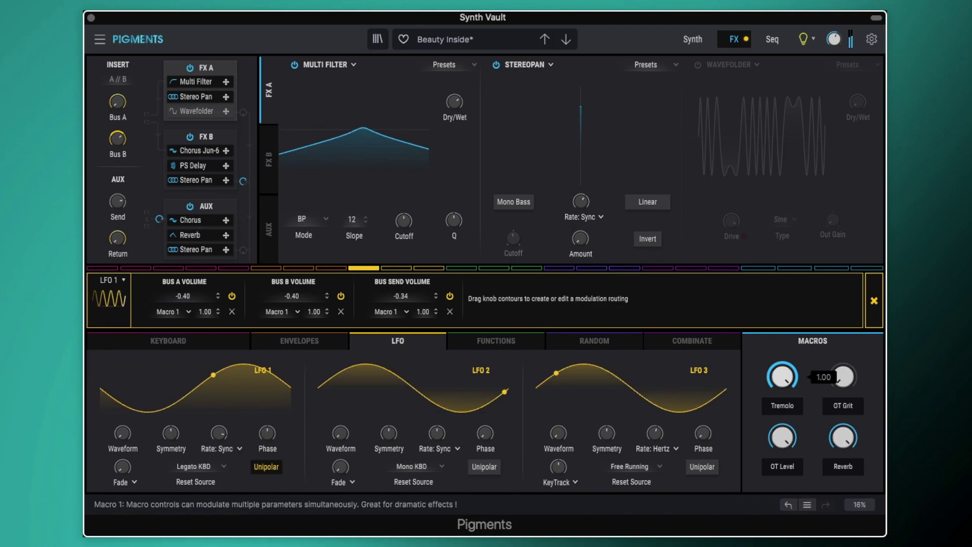
left_click_drag(783, 332, 782, 338)
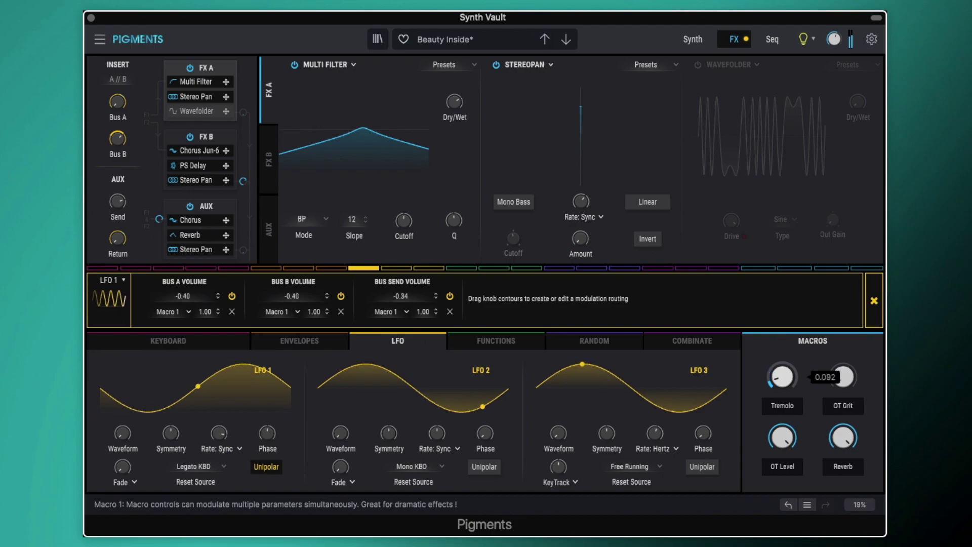
left_click_drag(782, 374, 780, 379)
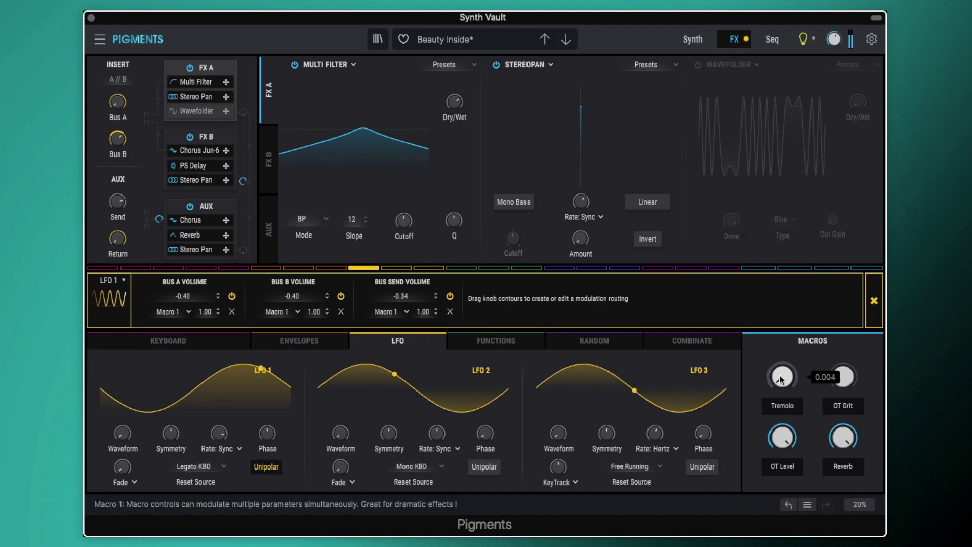
left_click(880, 318)
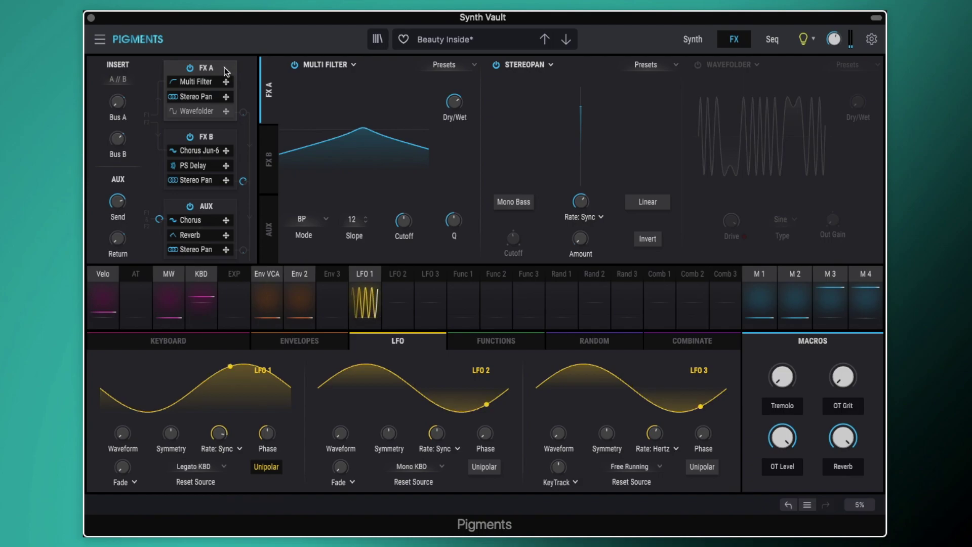
- Enable the Wavefolder, check Drive and Out Gain, and show Macro 2's Dry/Wet routing at 1.00
left_click(698, 64)
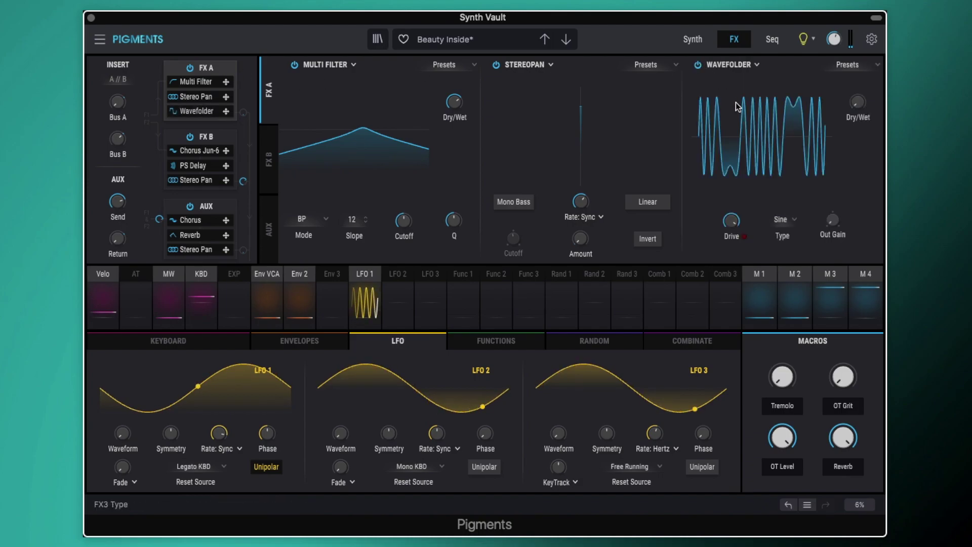
mouse_move(730, 220)
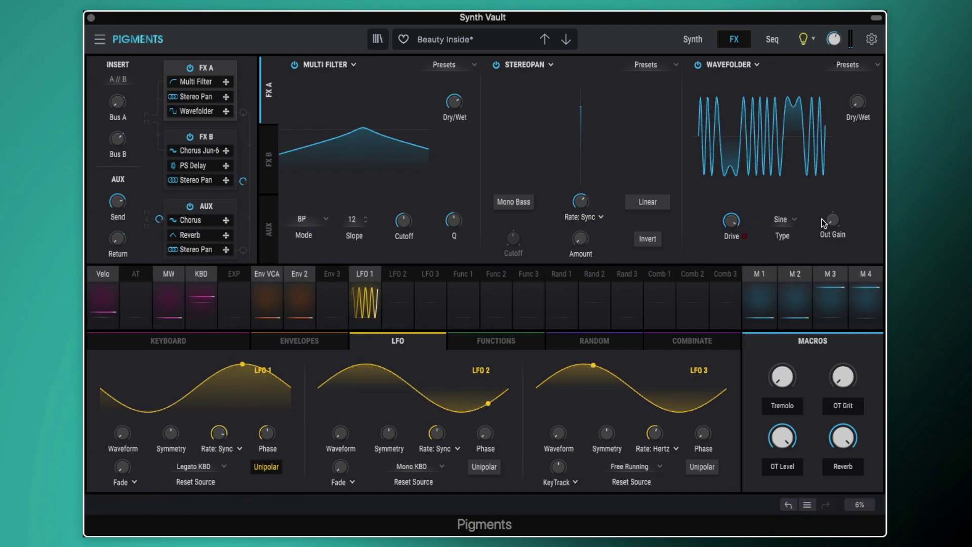
mouse_move(836, 223)
left_click(801, 275)
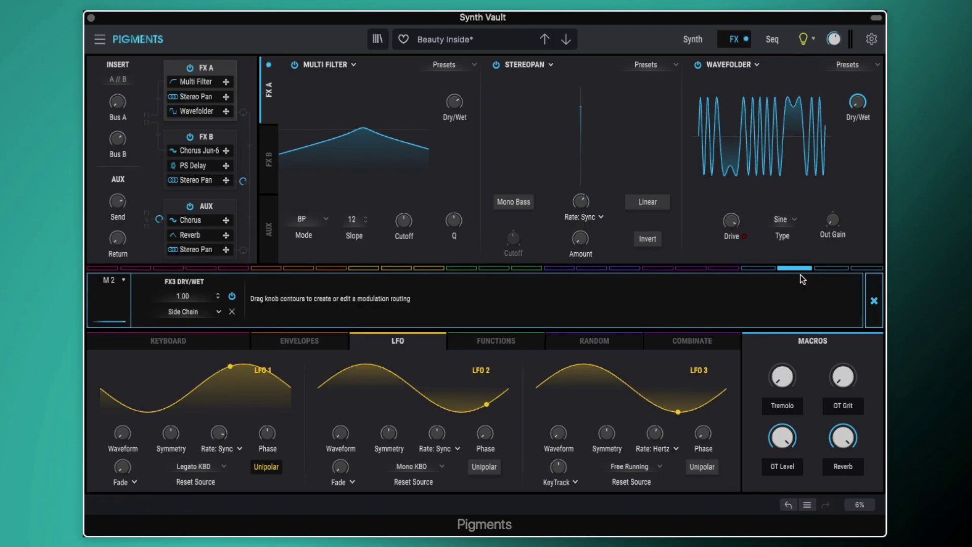
mouse_move(846, 380)
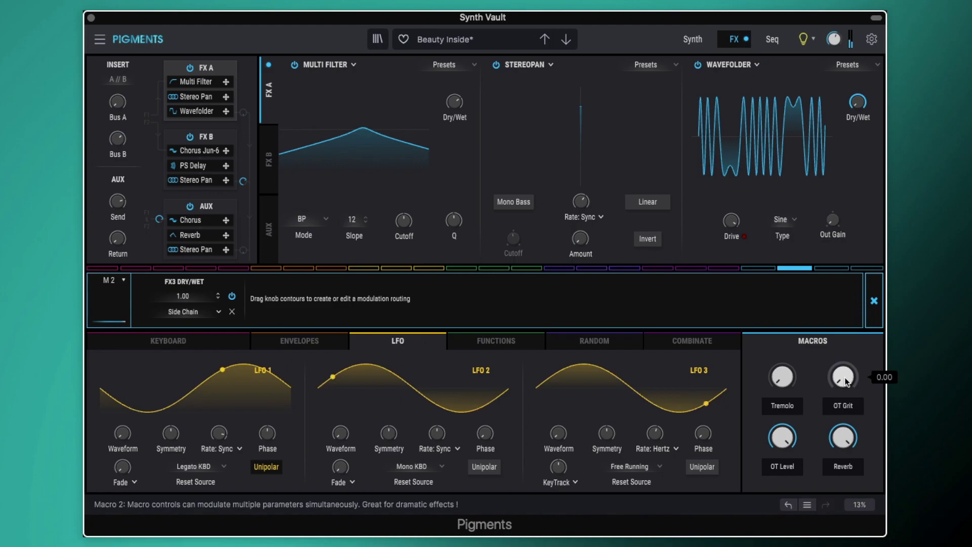
mouse_move(843, 377)
left_mouse_down()
mouse_move(843, 367)
mouse_move(845, 378)
left_mouse_up()
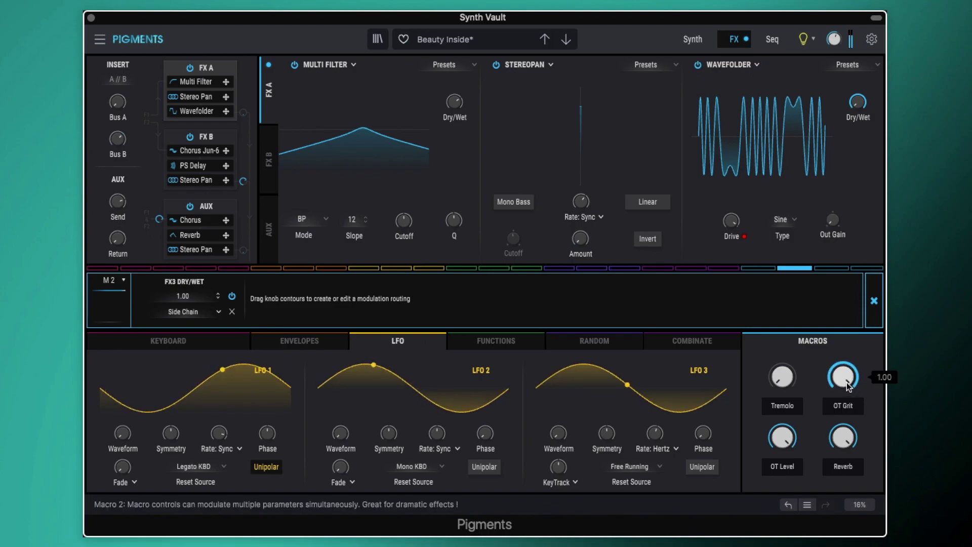
left_click_drag(846, 378, 846, 430)
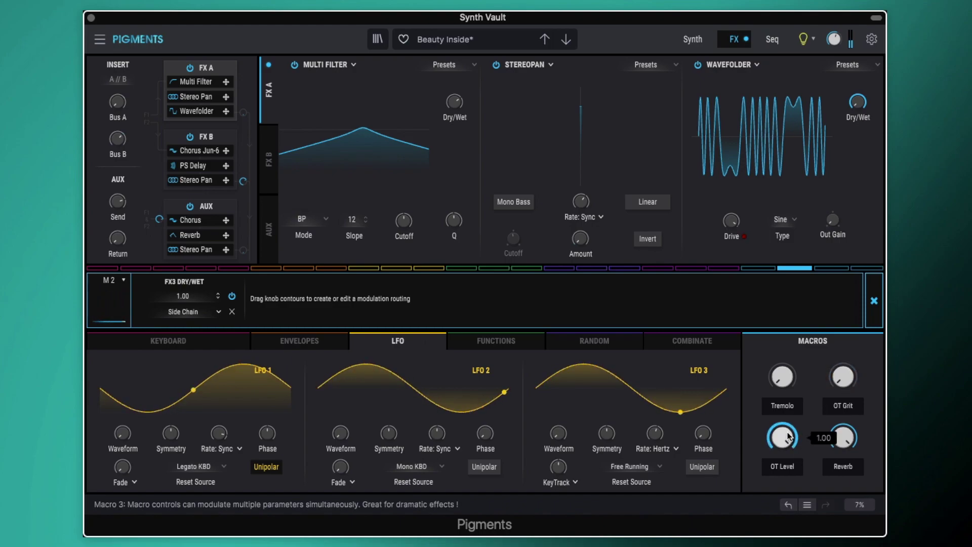
- Close Macro 2's routing and turn the OT Level macro down to zero on the Synth page
left_click(874, 300)
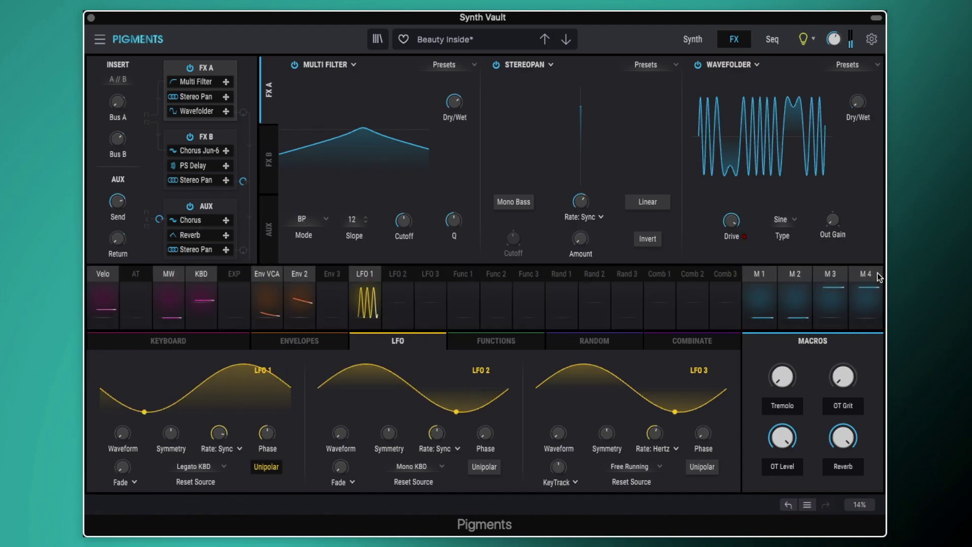
left_click(691, 40)
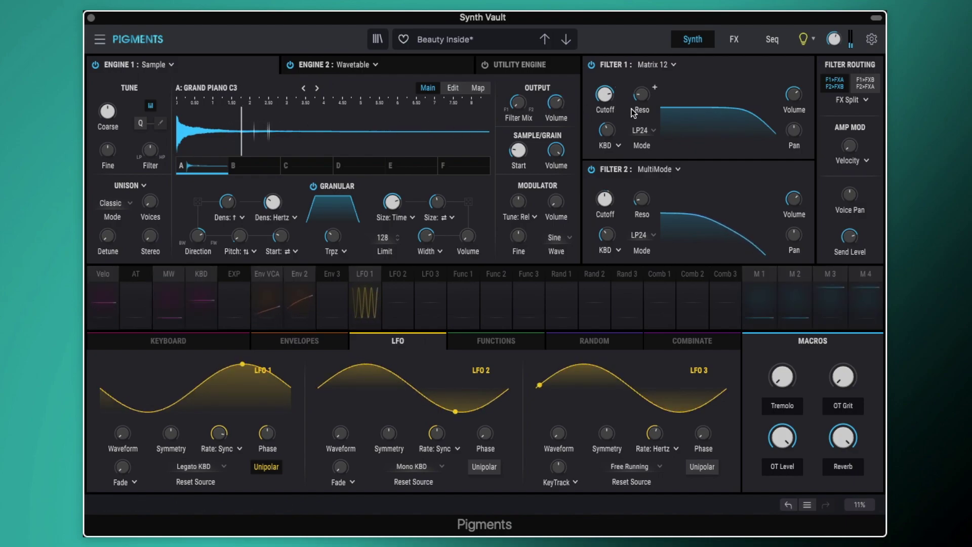
left_click_drag(786, 442, 787, 442)
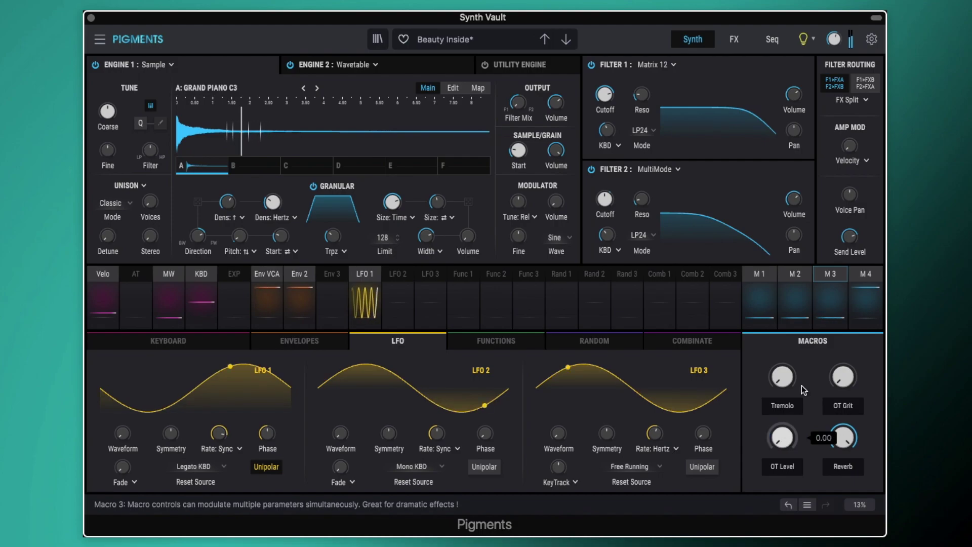
- Show Macro 3 driving Bus A volume by 0.70 and bring OT Level back to 1.00
left_click(834, 277)
left_click(735, 38)
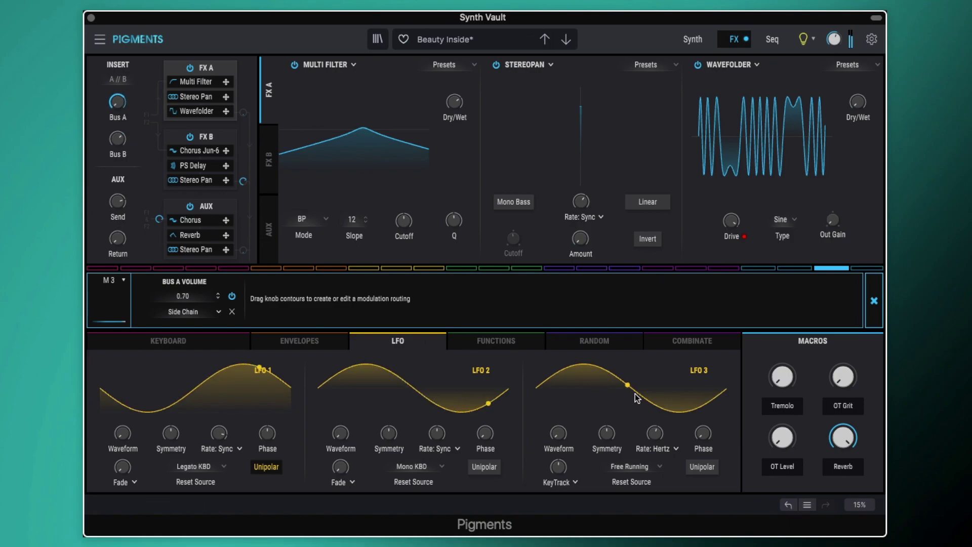
left_click_drag(783, 438, 782, 407)
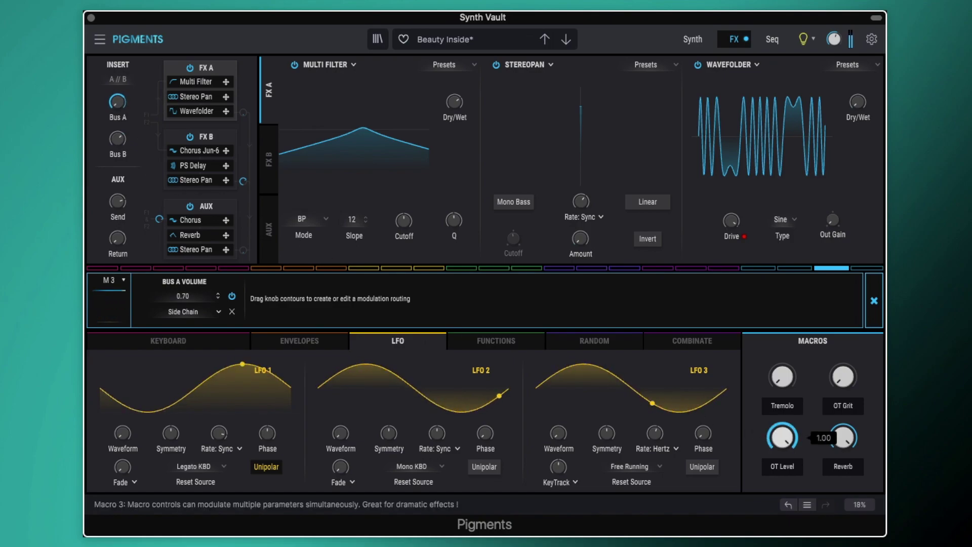
mouse_move(782, 408)
left_mouse_down()
mouse_move(782, 430)
mouse_move(782, 405)
left_mouse_up()
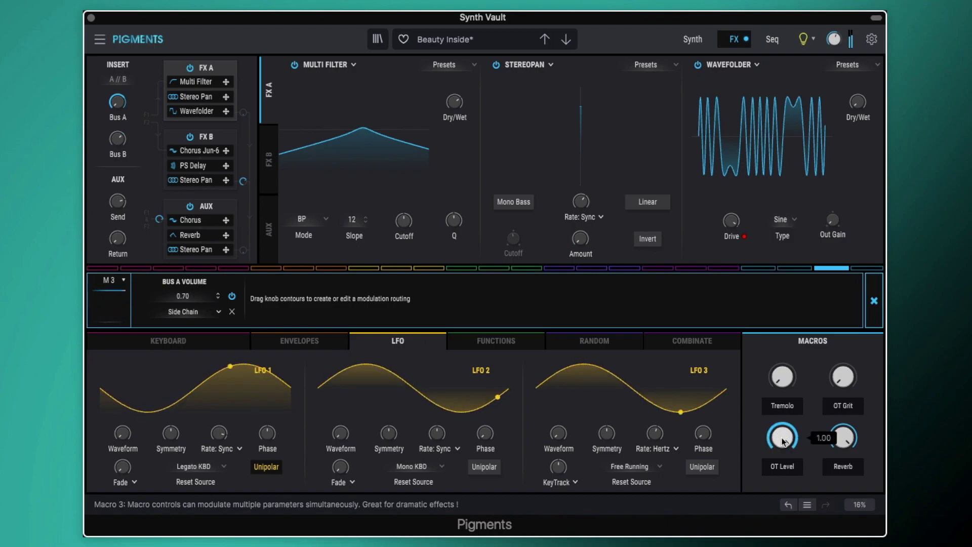